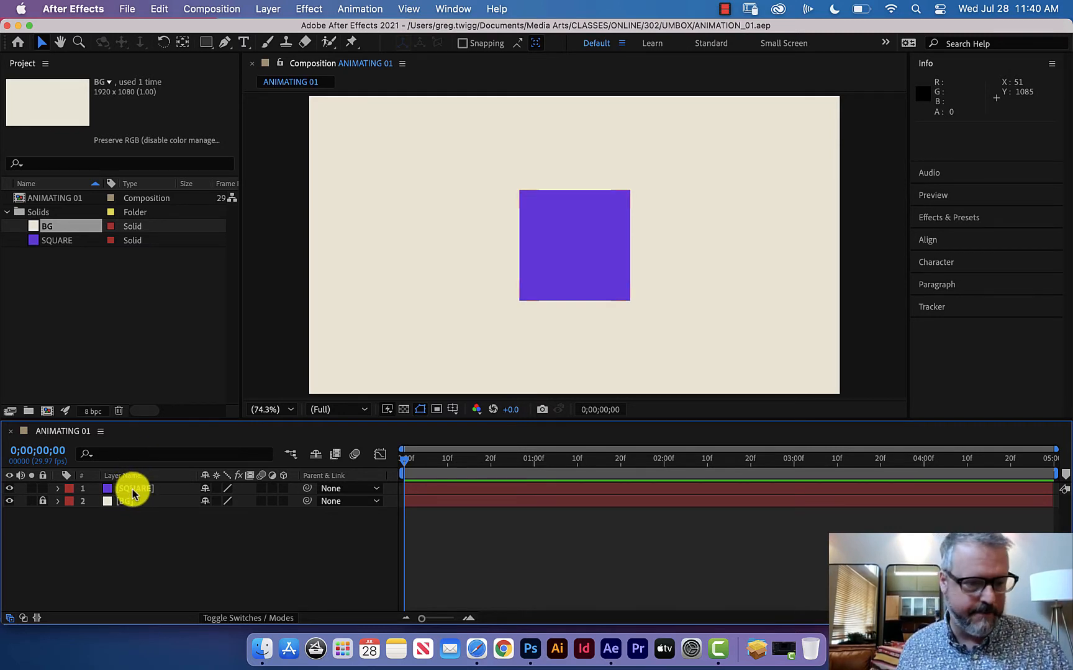
- Expand the SQUARE layer's Transform group to examine its properties, and collapse the layer again
click(135, 489)
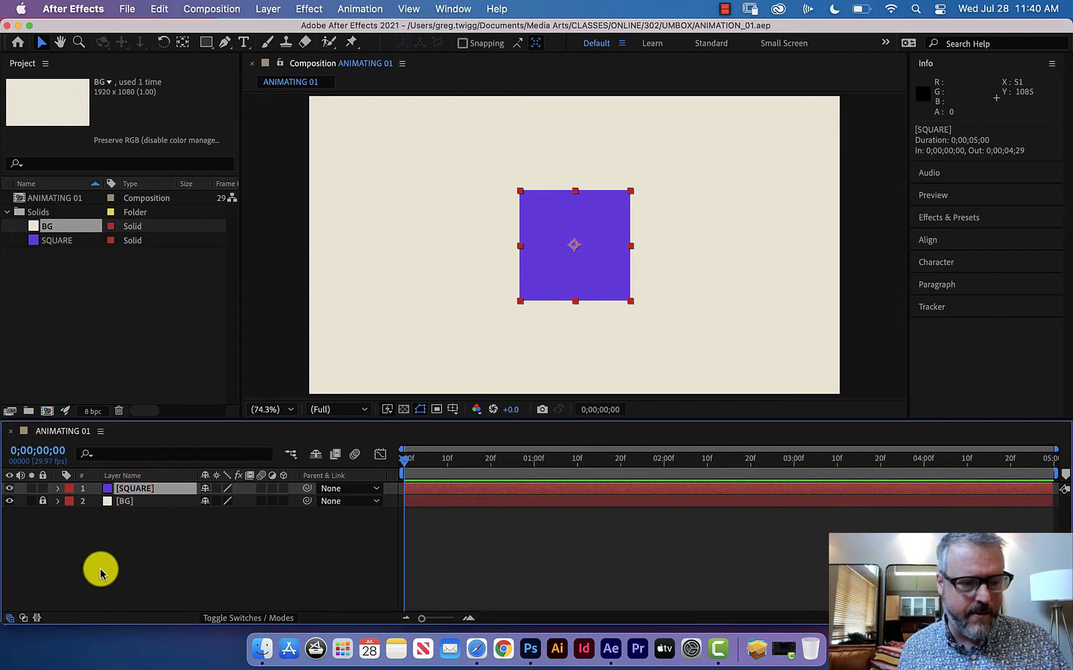
click(58, 488)
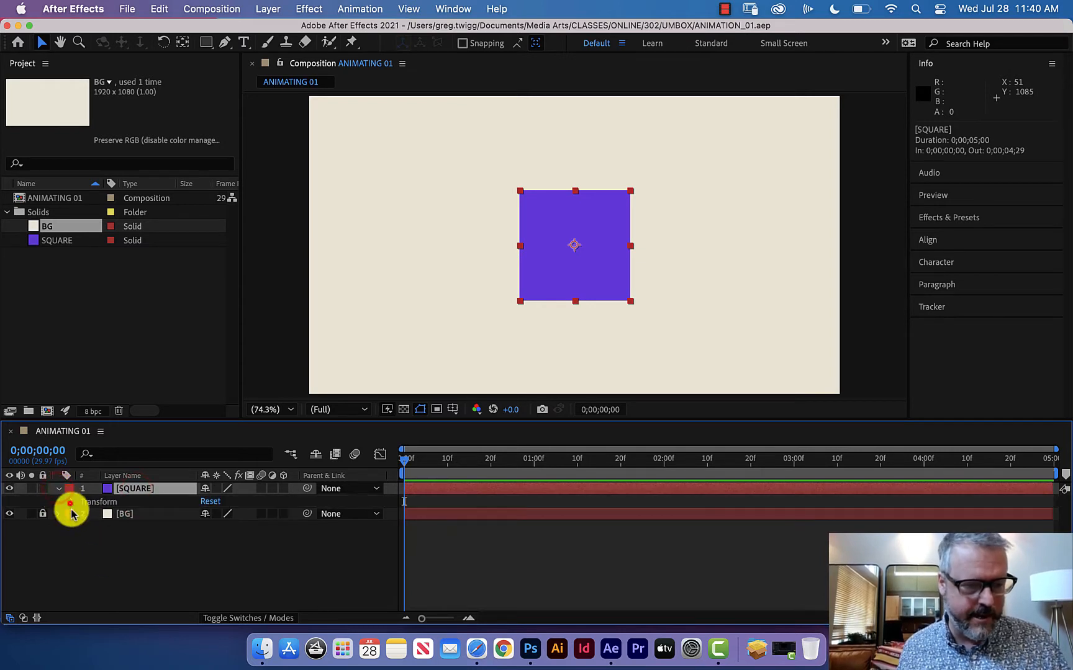
click(69, 502)
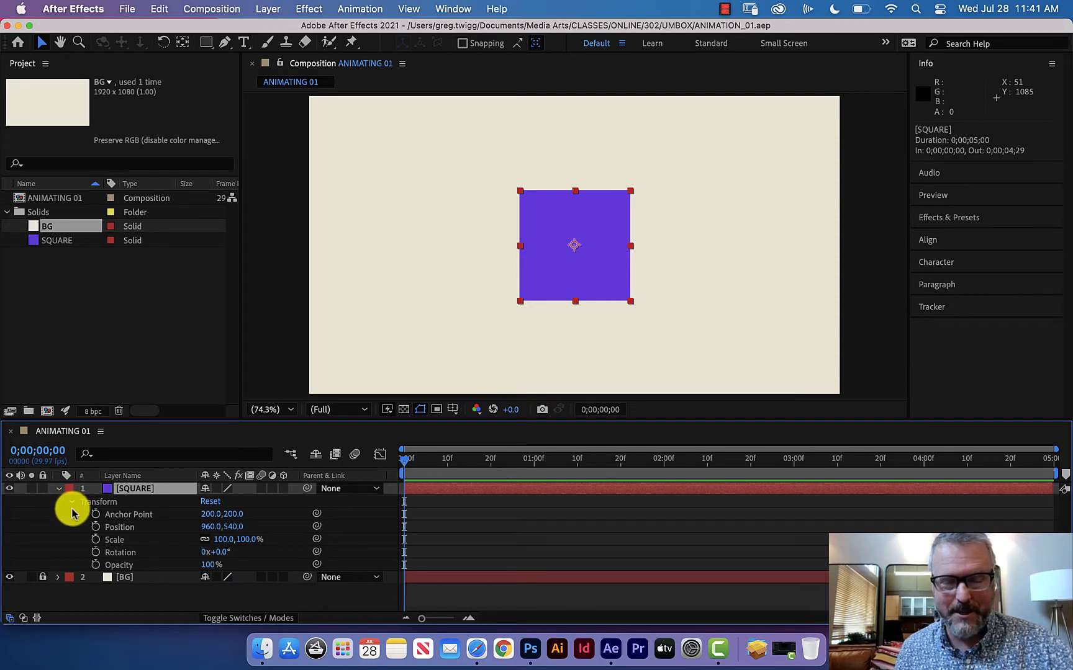
click(72, 501)
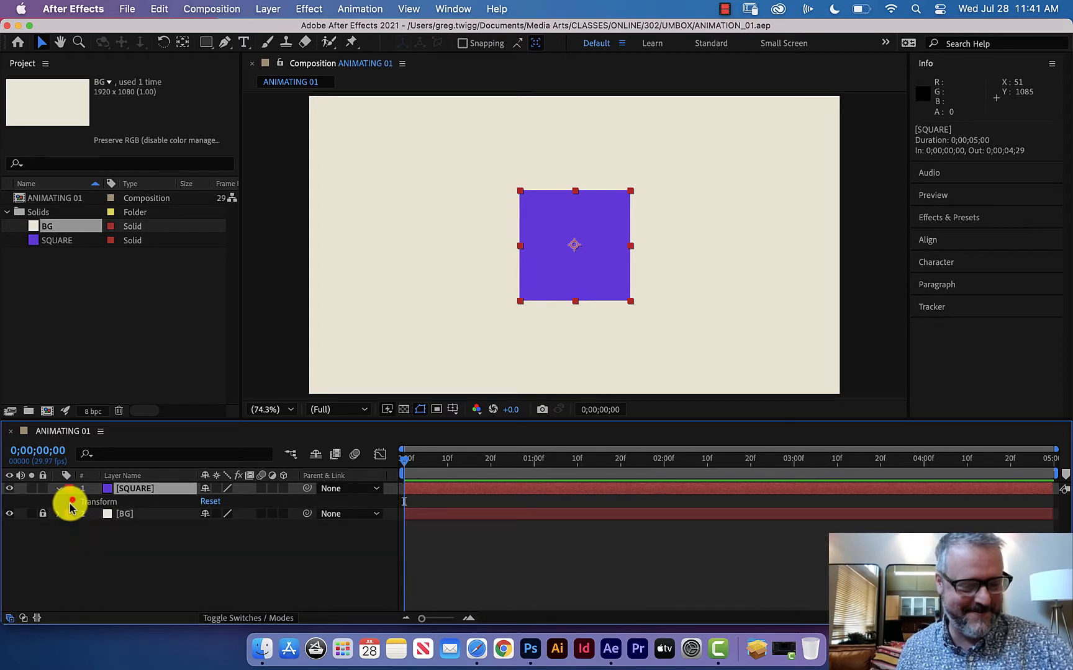
click(58, 488)
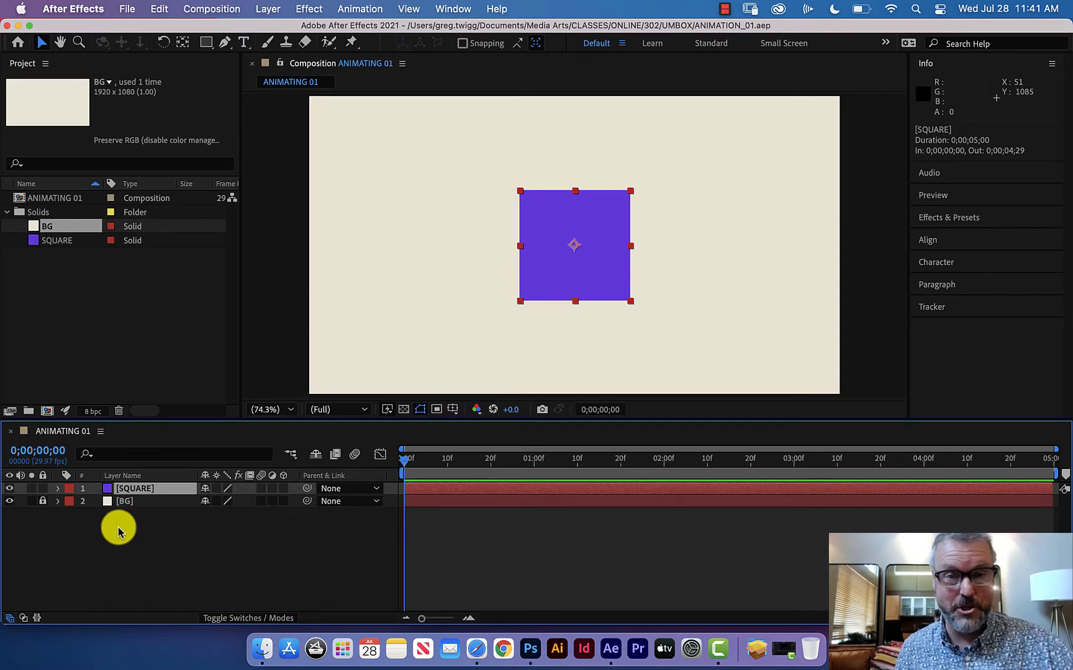
- Show and hide the SQUARE layer's Position, Scale, Rotation and Opacity one at a time, and visit the composition's last frame and return to the start
key(p)
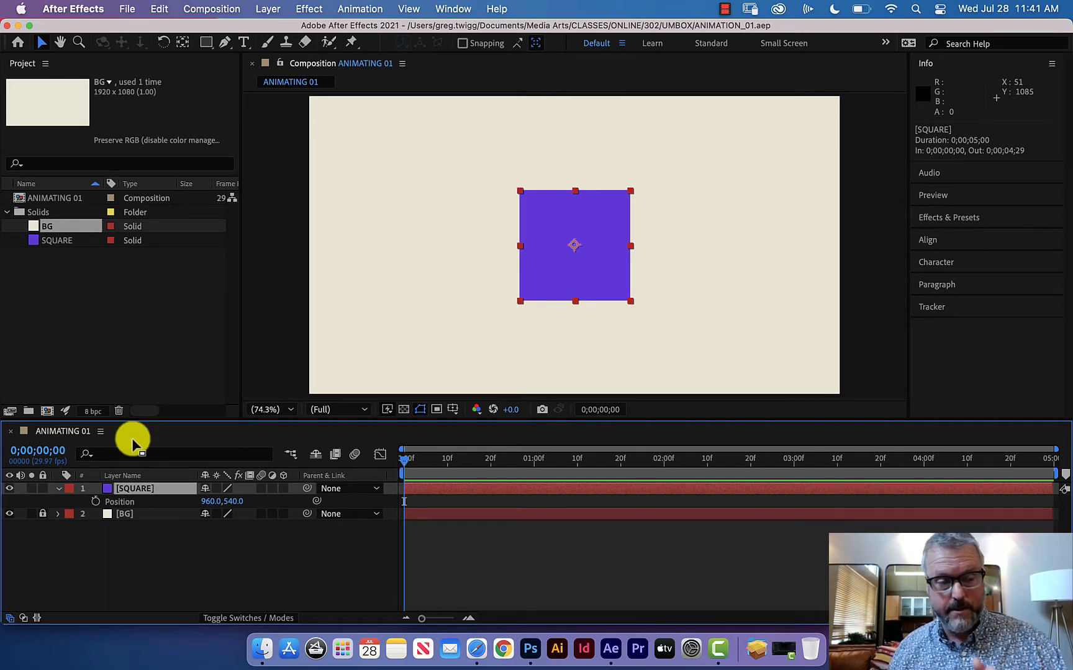
key(p)
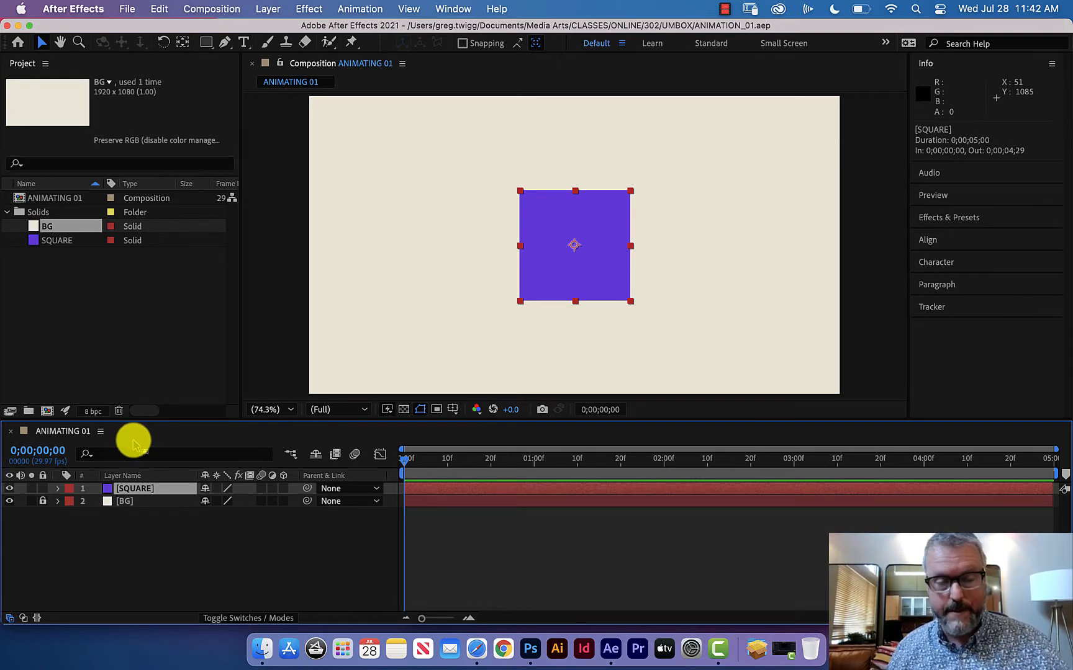
key(s)
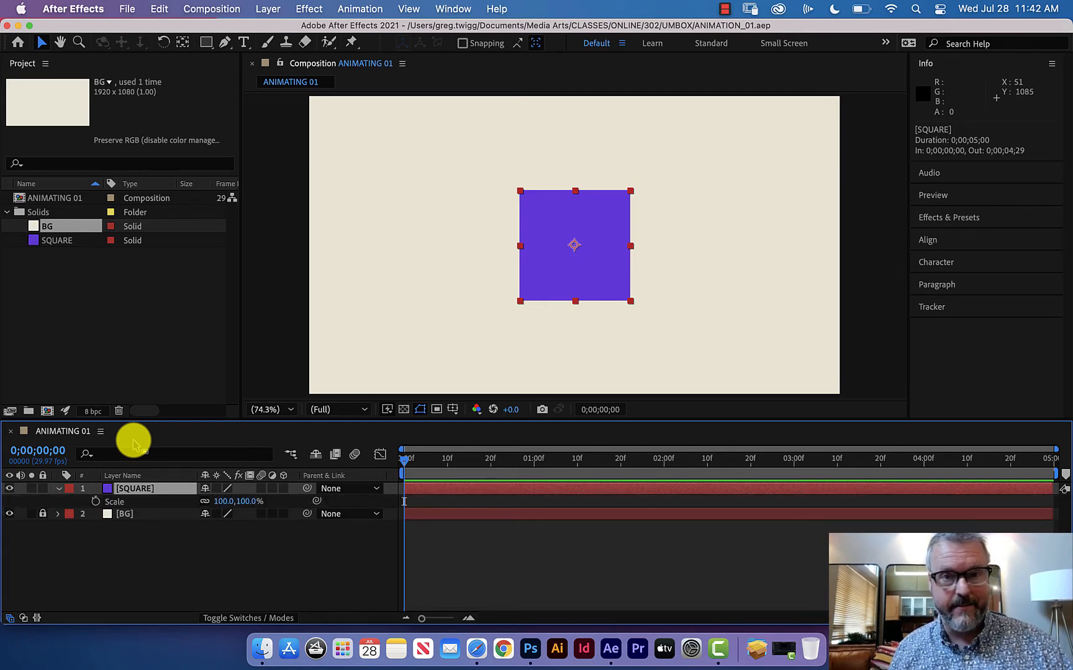
key(s)
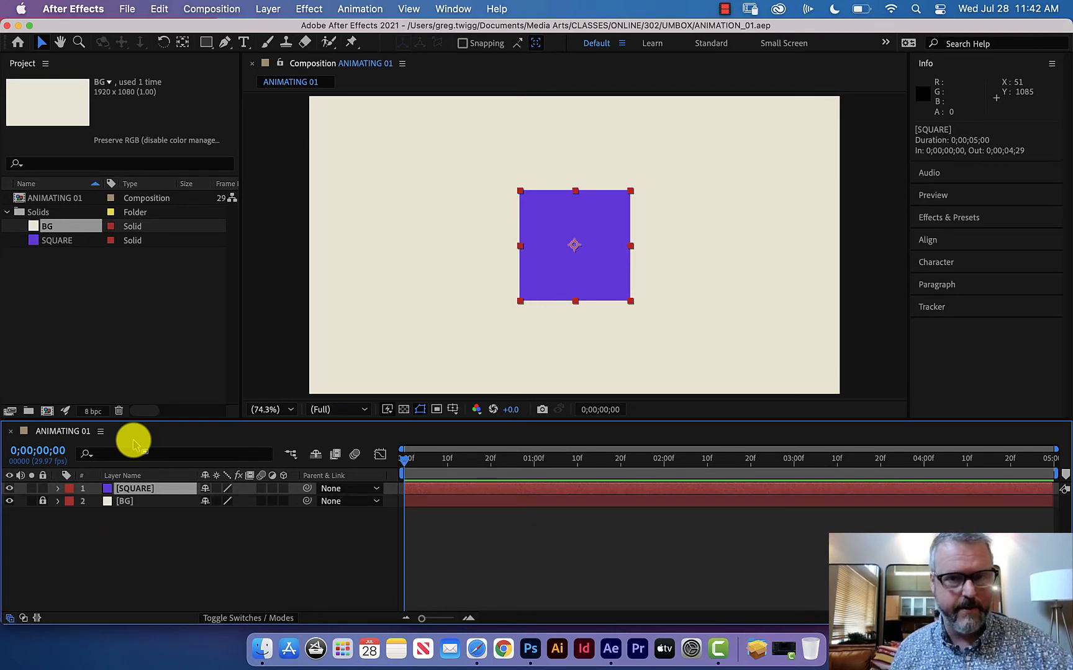
key(r)
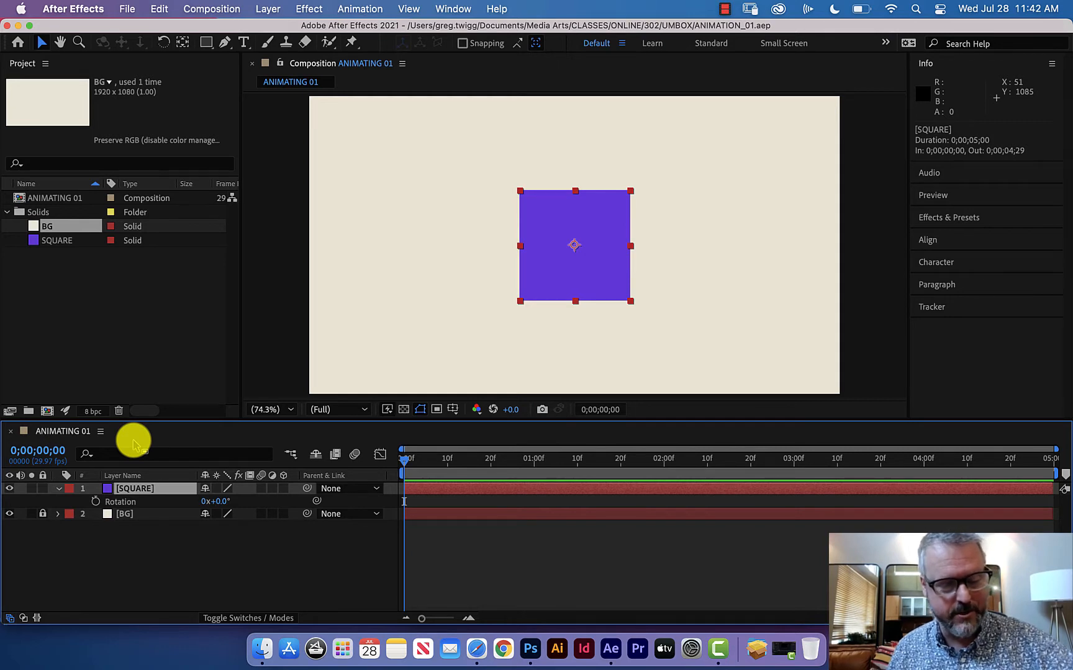
key(r)
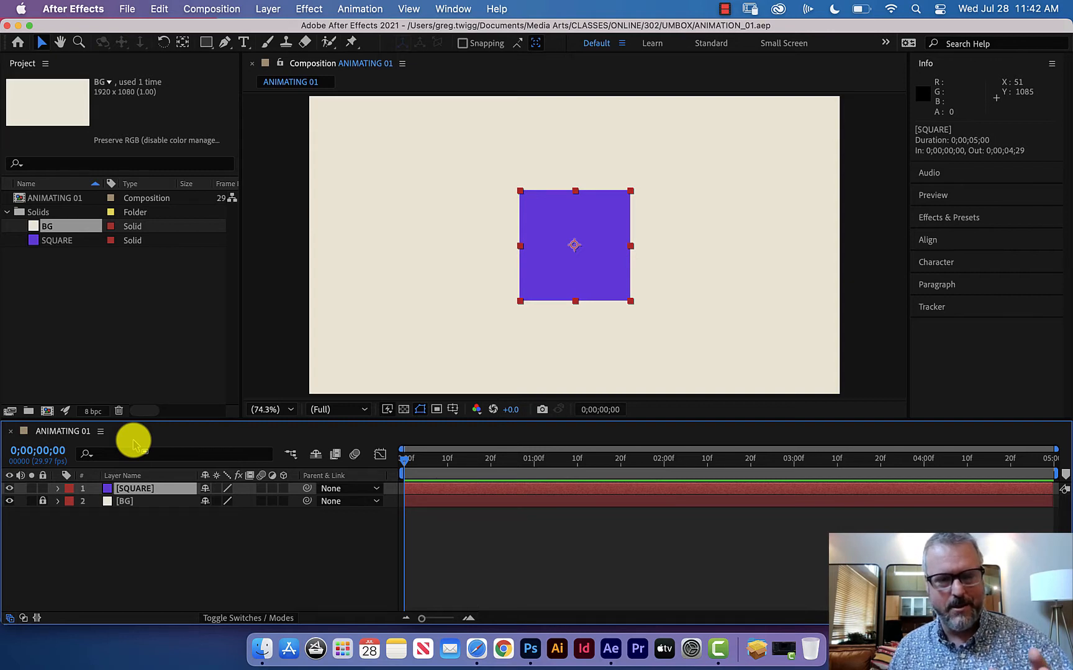
key(t)
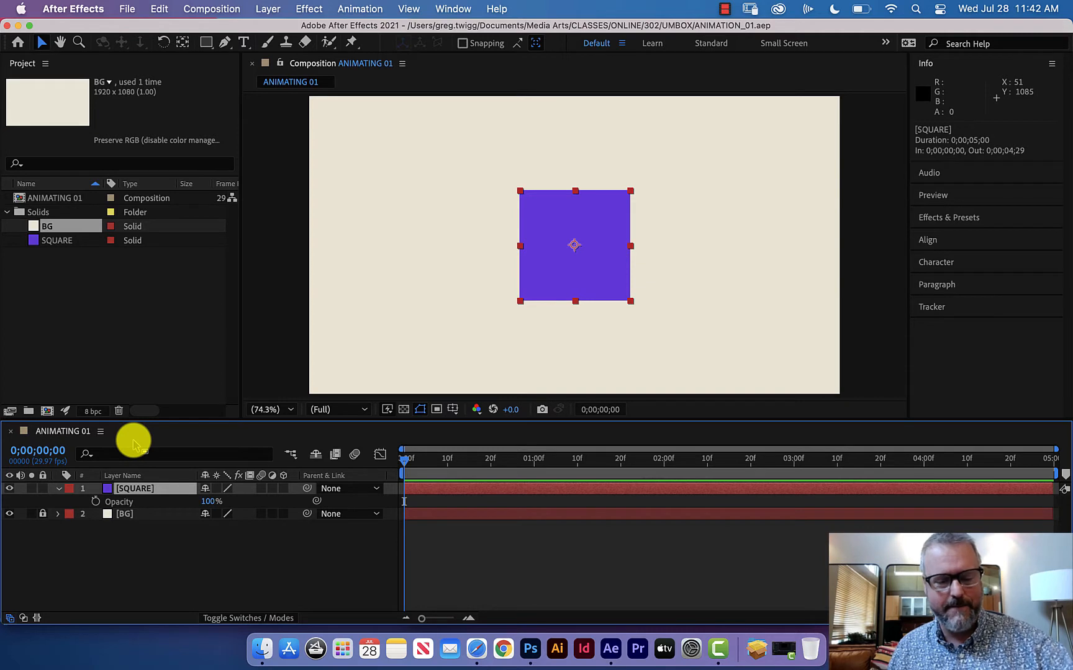
key(t)
key(End)
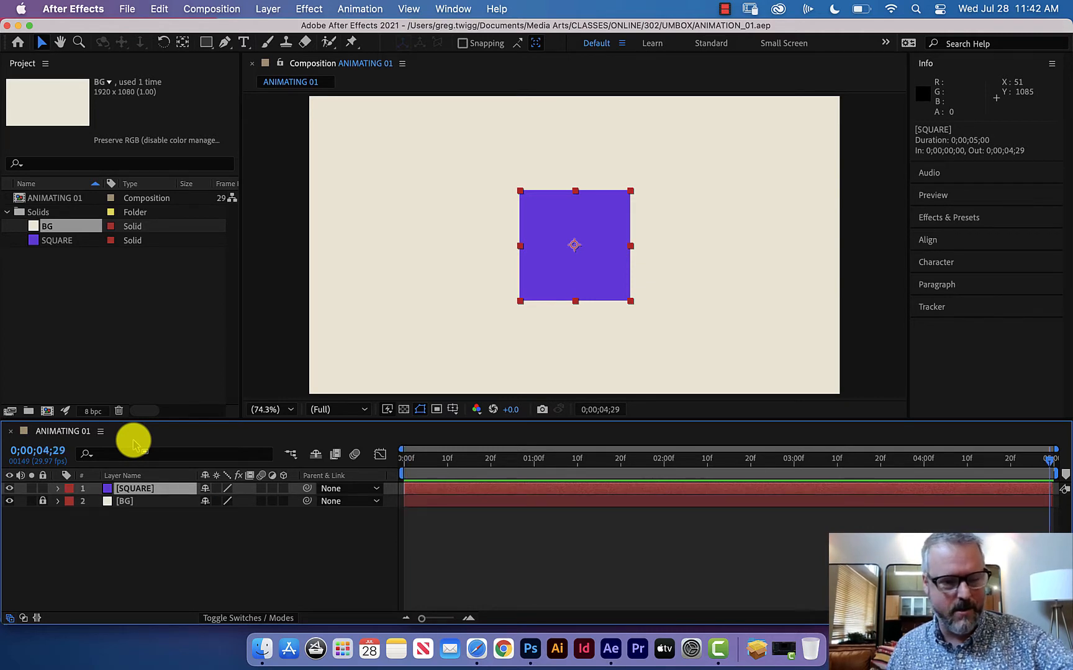
key(Home)
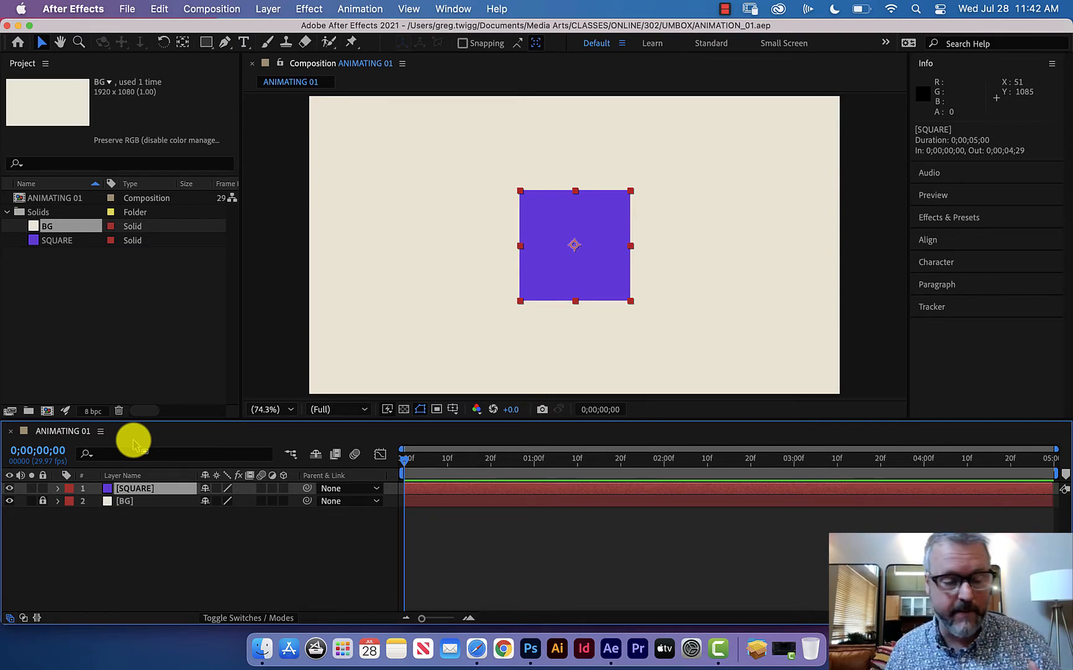
- Reveal the SQUARE layer's Rotation, Scale, Position and Anchor Point in turn, and display Position together with Scale
key(r)
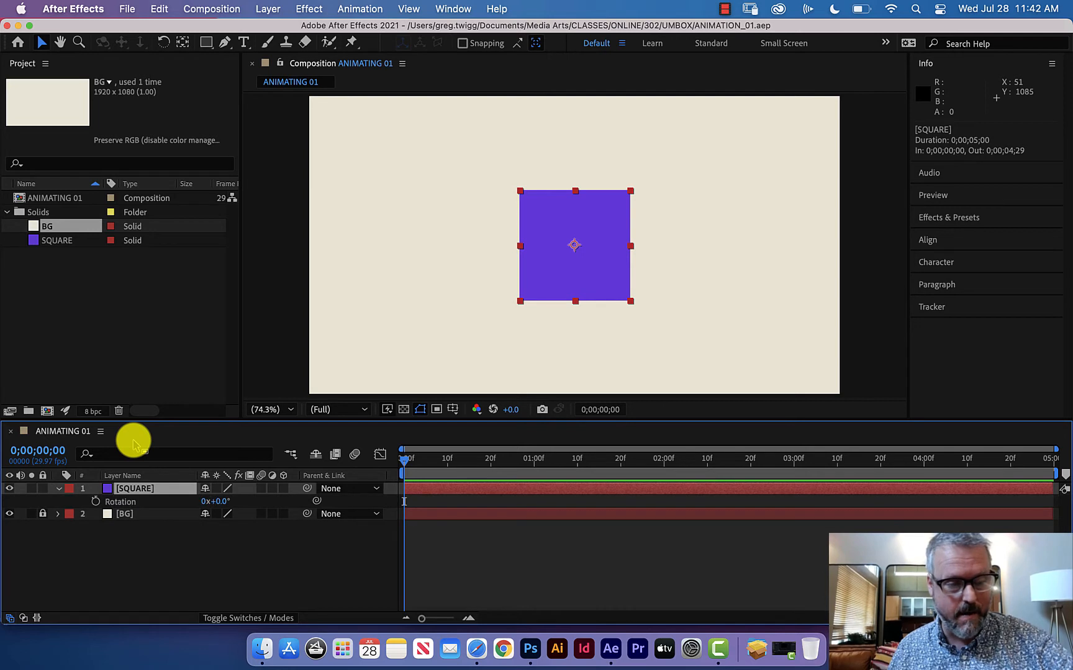
key(s)
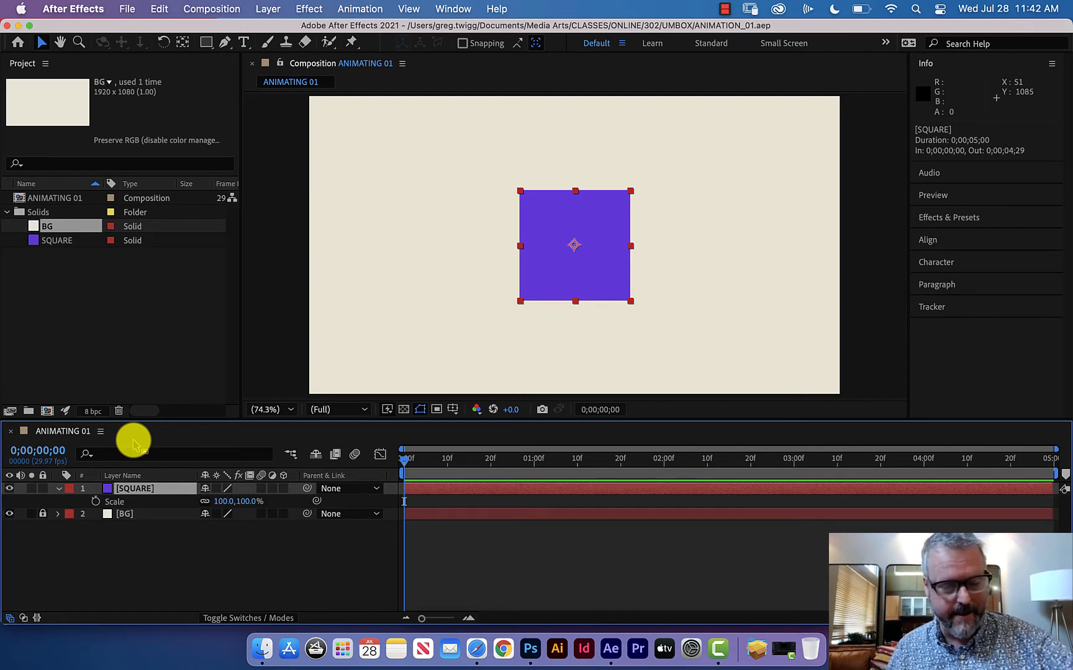
key(p)
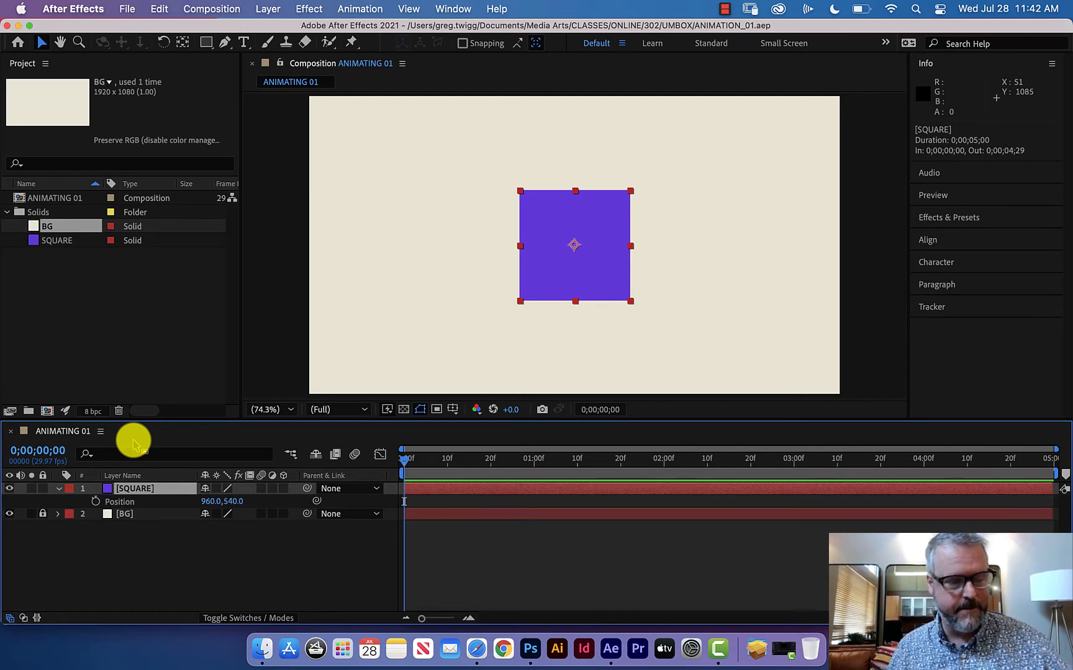
key(a)
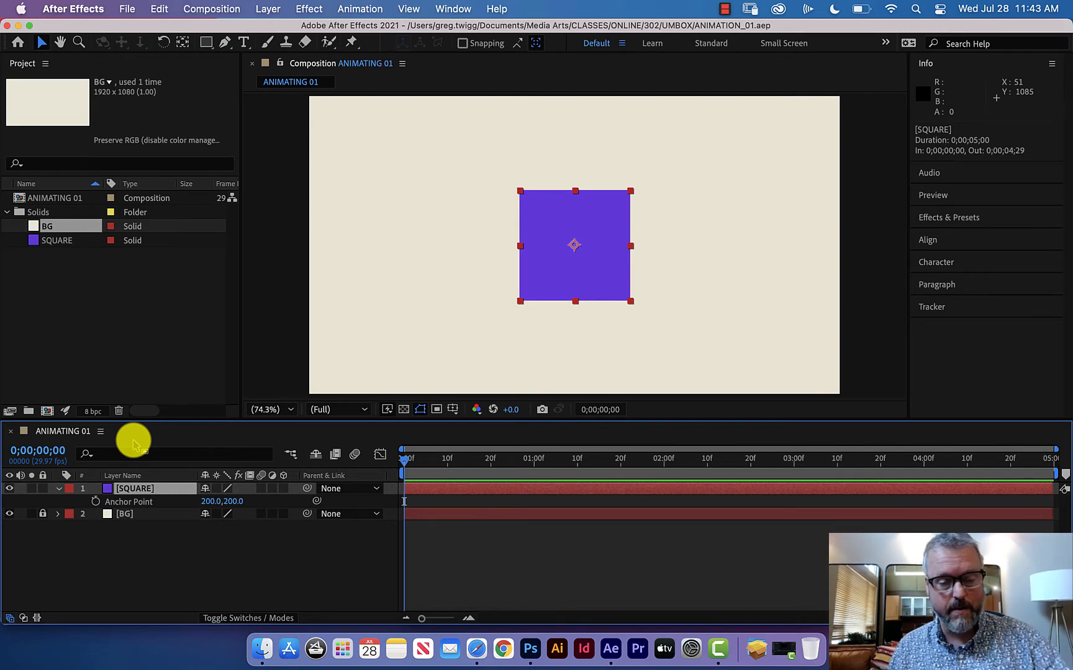
key(p)
key(shift+s)
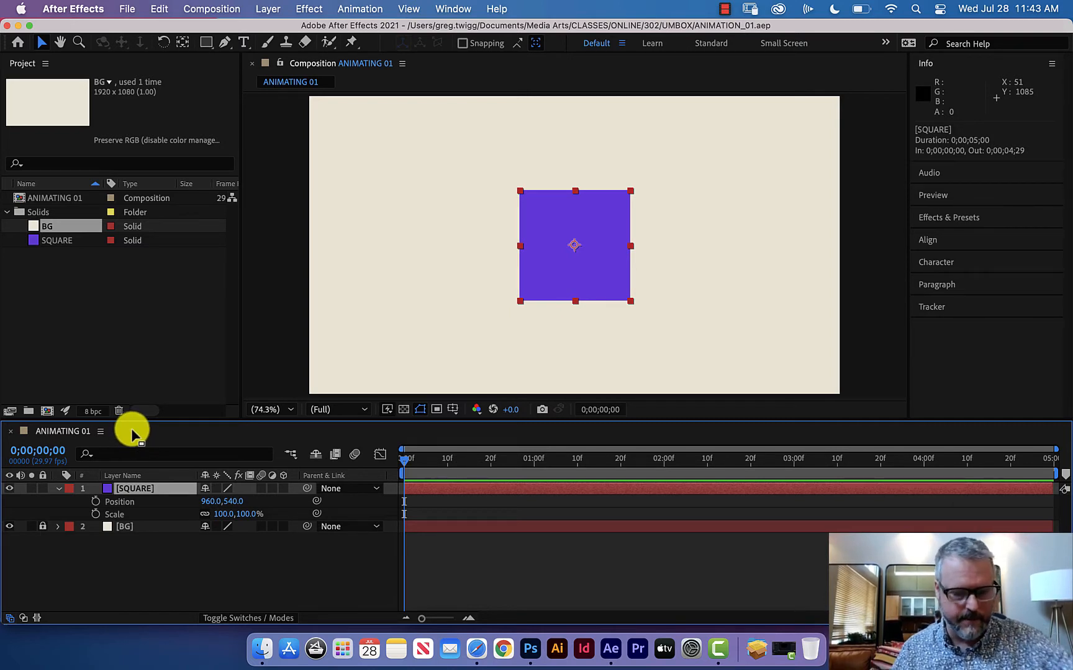
- Show only the SQUARE layer's Position and move the square horizontally to about 249, 540 near the frame's left edge
key(u)
key(p)
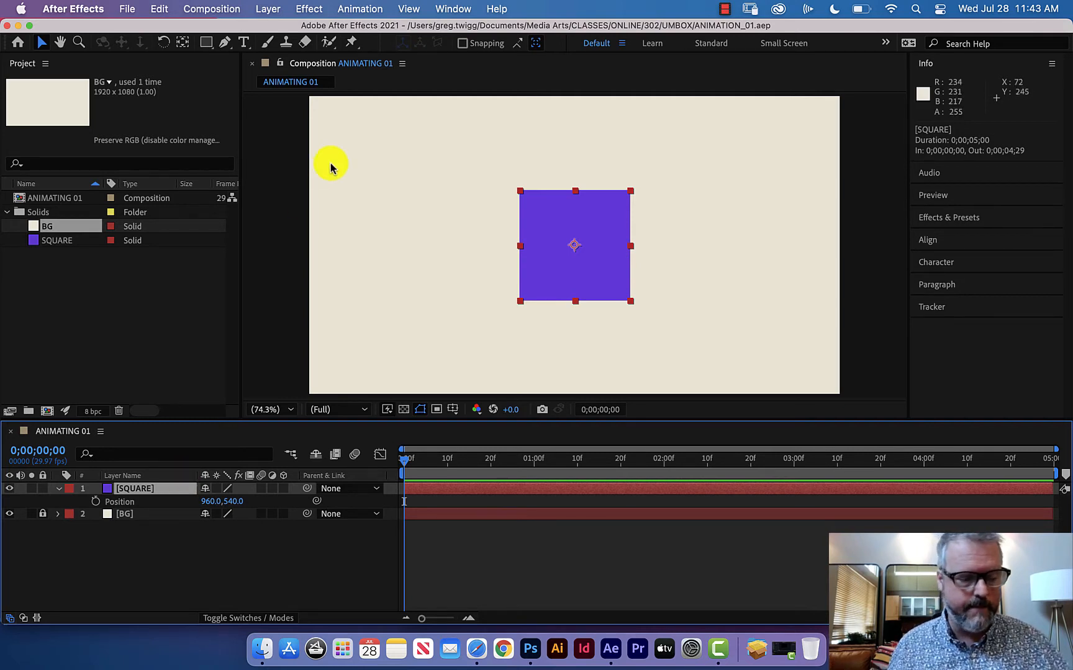
drag(592, 296, 395, 271)
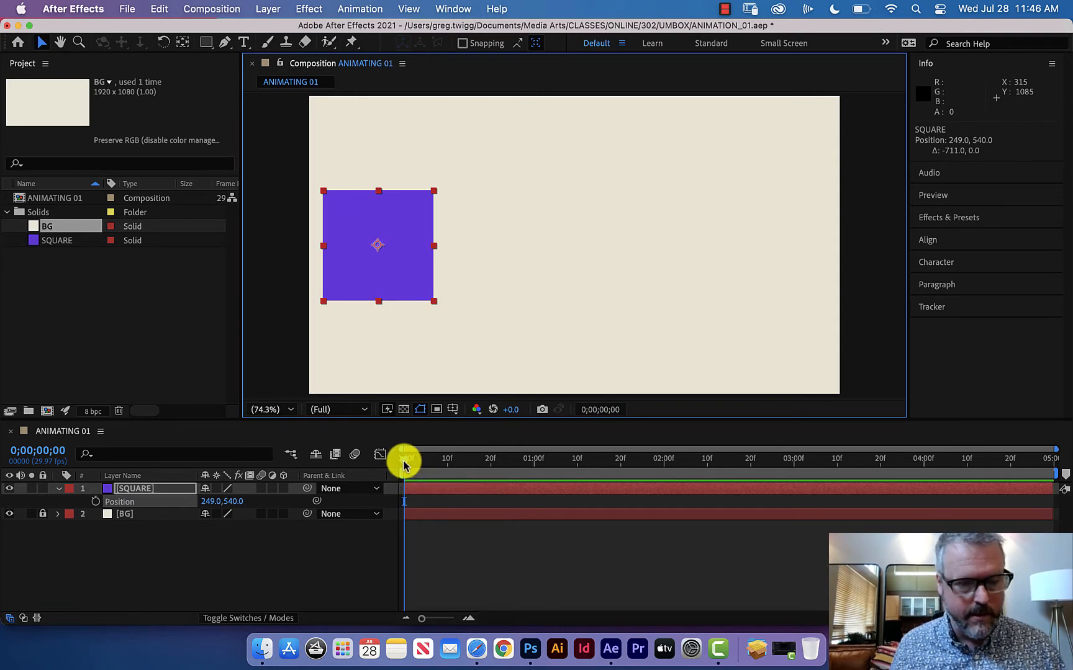
- Enable keyframing for the SQUARE layer's Position at 0;00;00;00 to set its starting keyframe
drag(404, 463, 1067, 482)
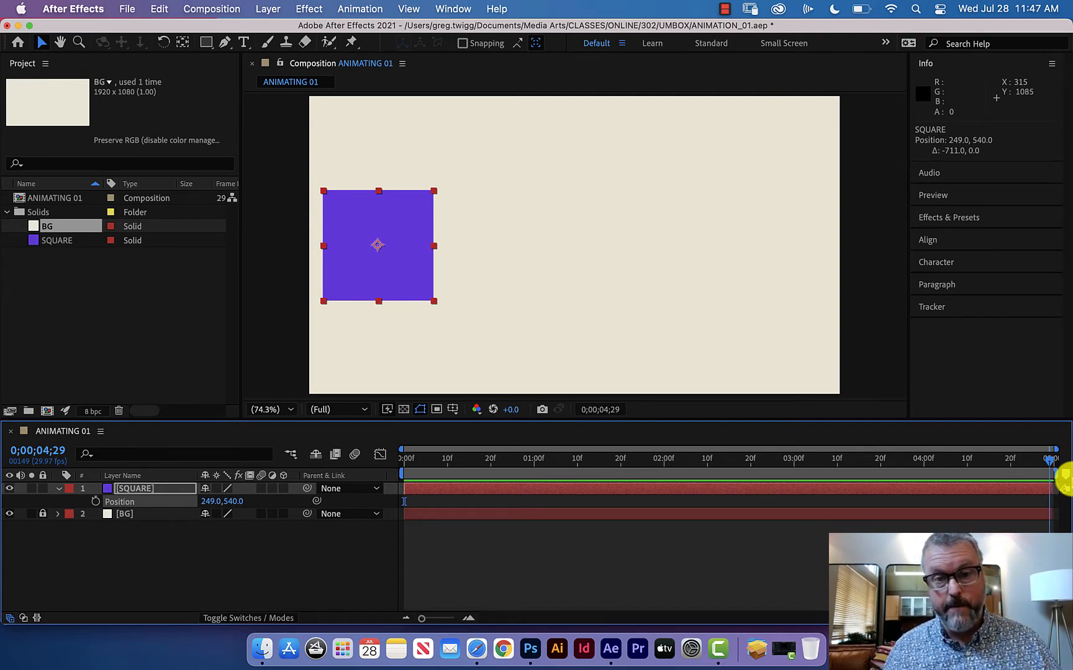
drag(1049, 460, 322, 510)
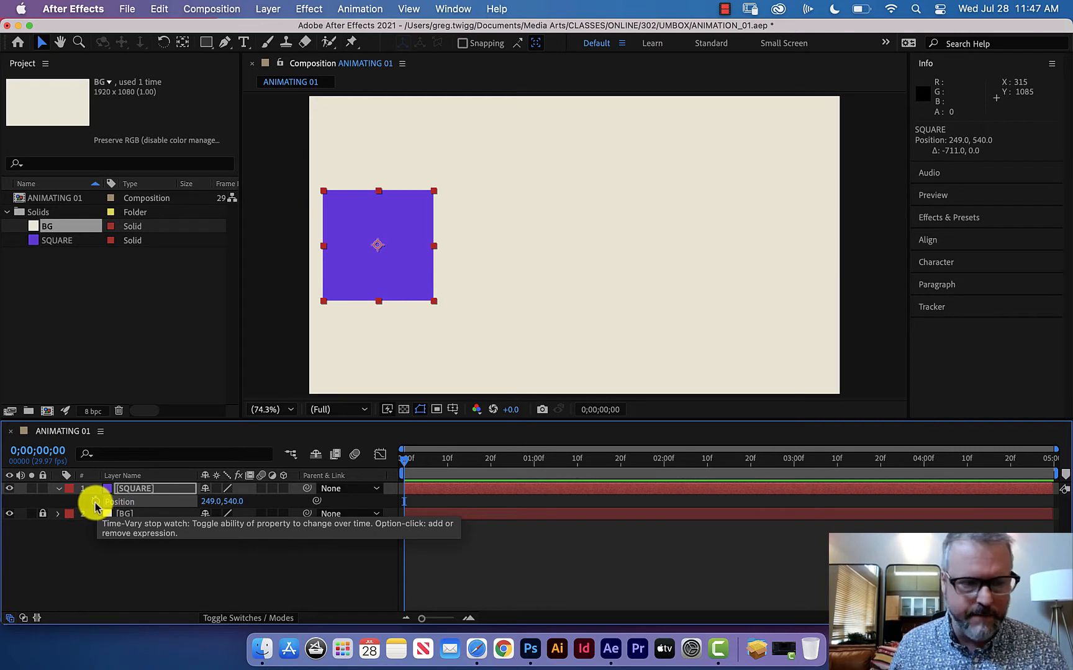
click(95, 505)
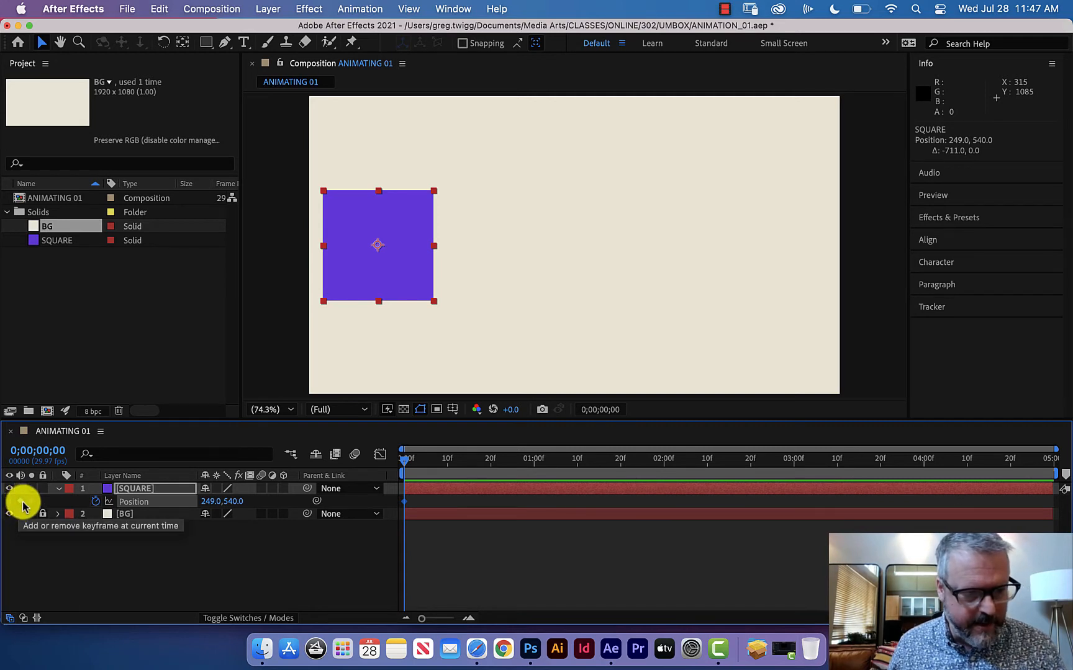
click(18, 503)
right_click(18, 502)
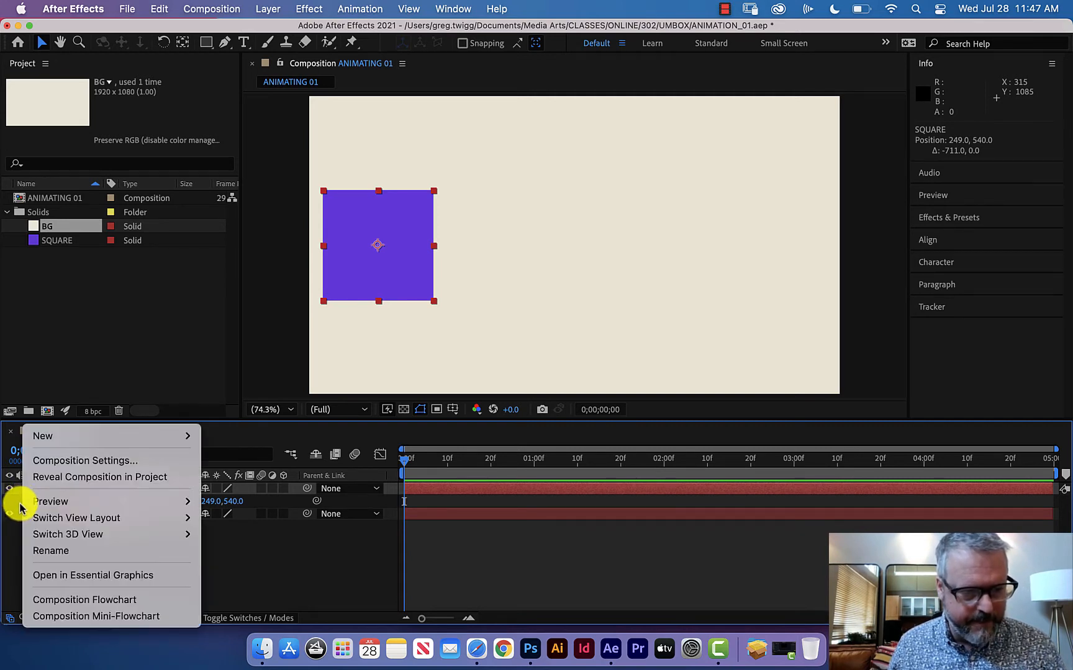
click(12, 555)
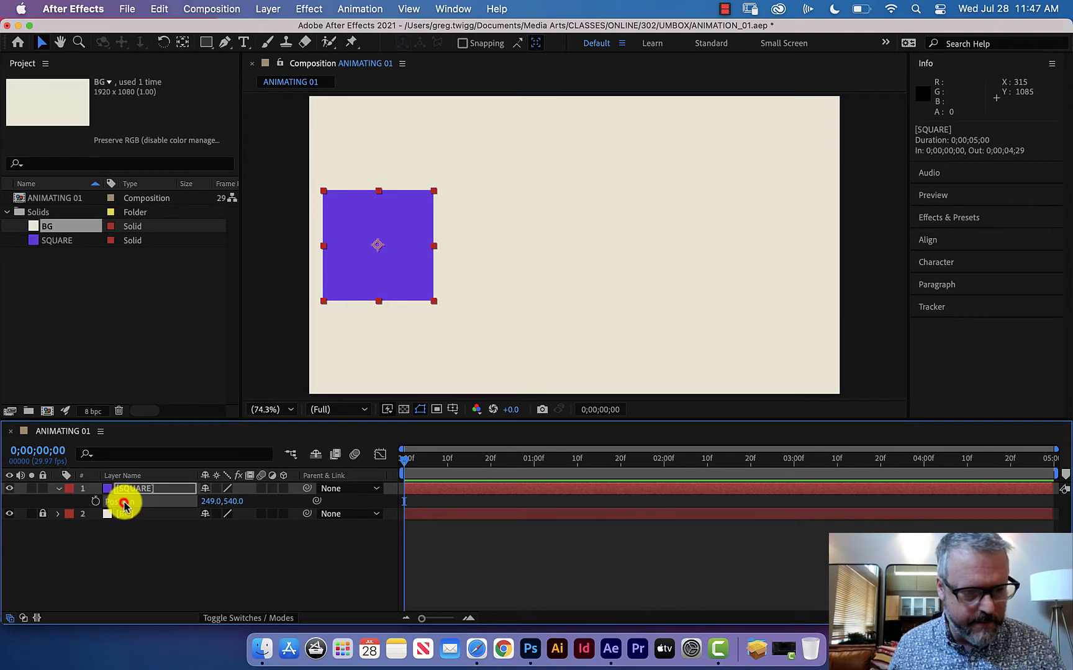
click(96, 501)
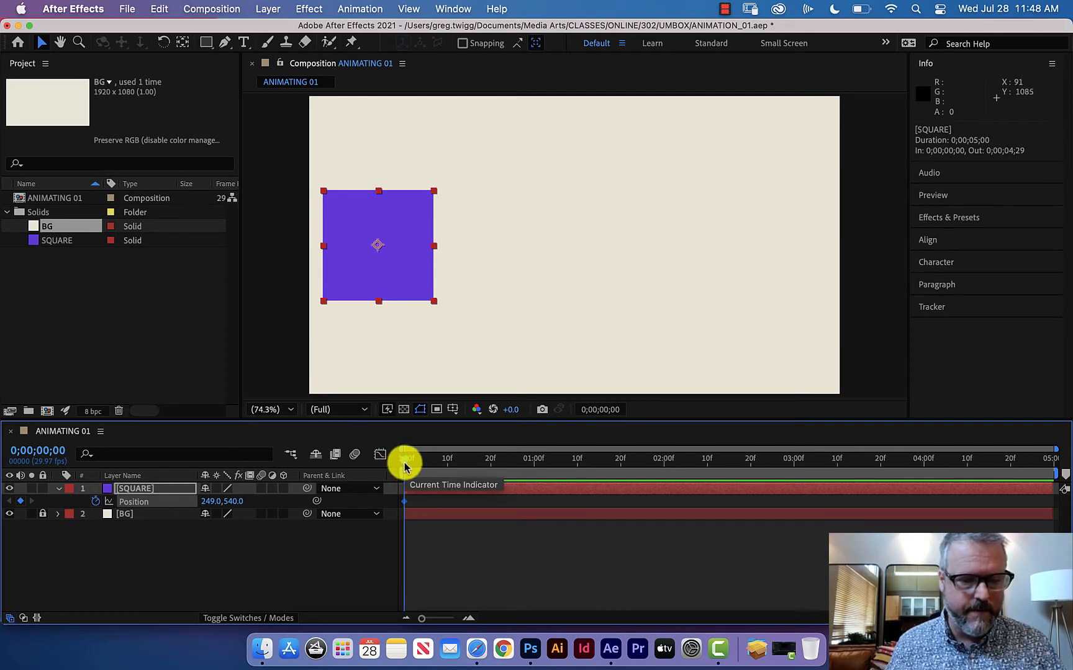
- Try a Position keyframe at 0;00;04;29 with the square at about 1673.7, 540, preview the motion, and undo the move
drag(404, 463, 1054, 480)
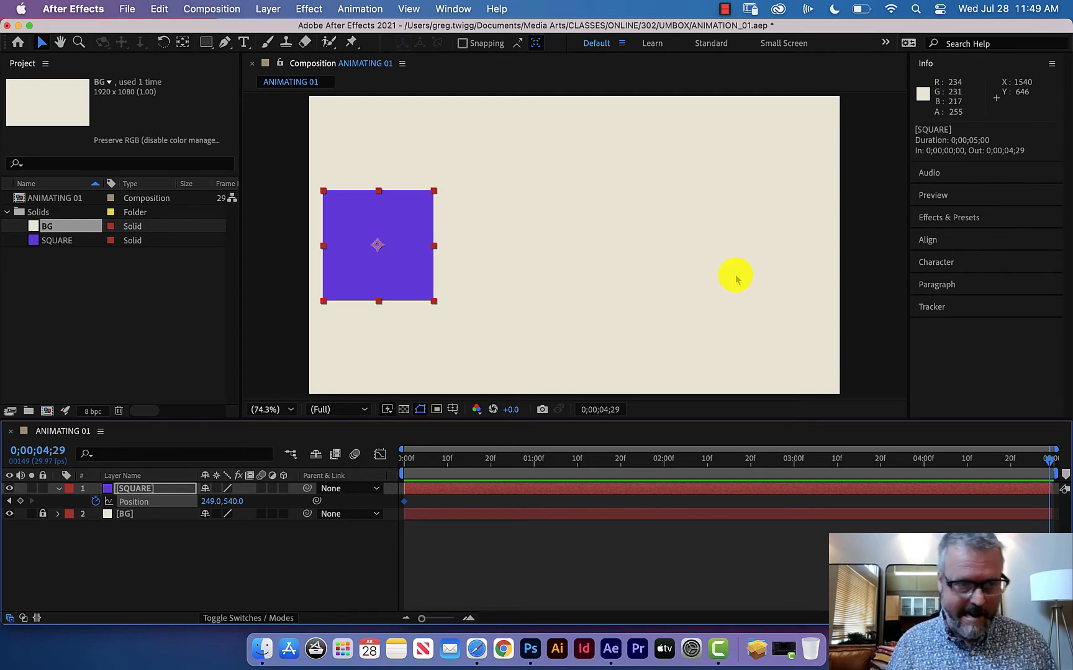
drag(359, 275, 751, 264)
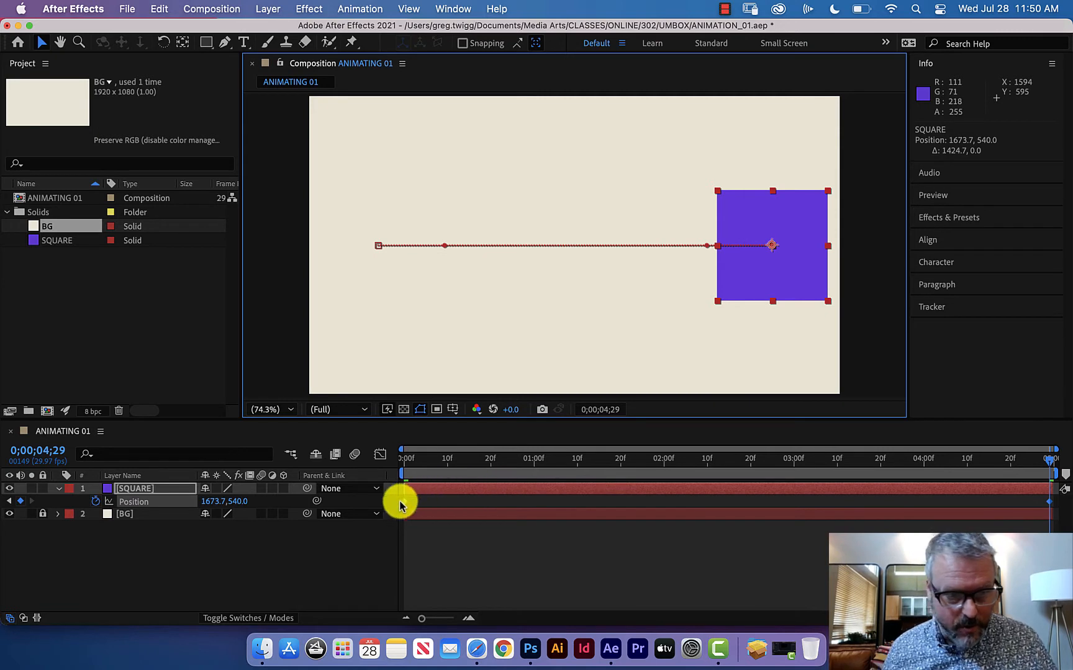
click(1034, 502)
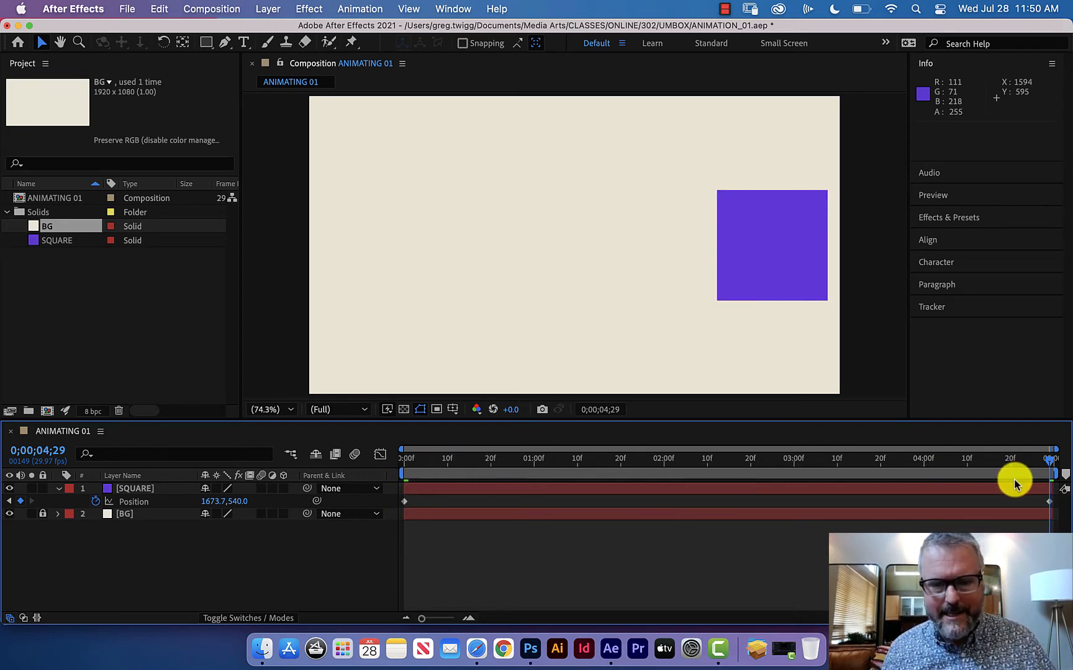
click(169, 490)
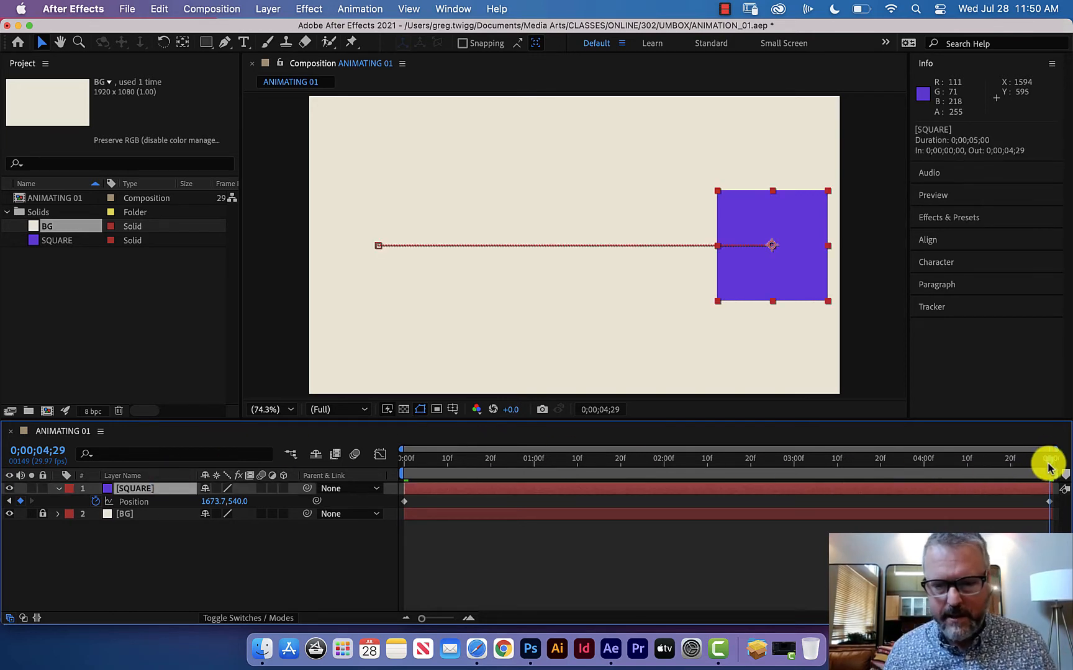
drag(1049, 466, 343, 439)
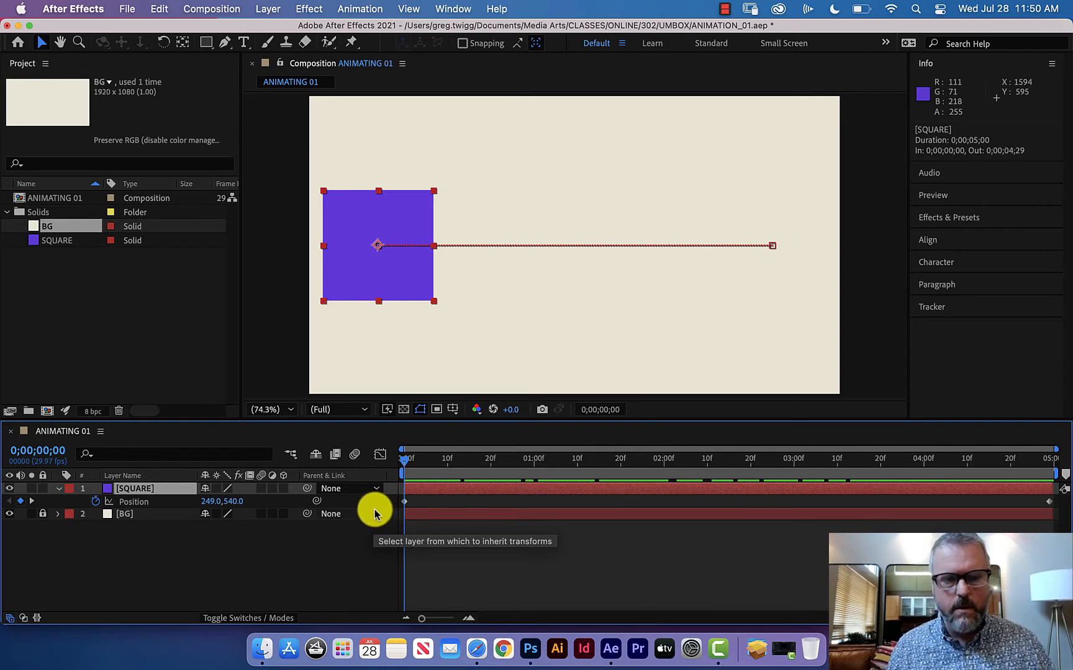
key(super+z)
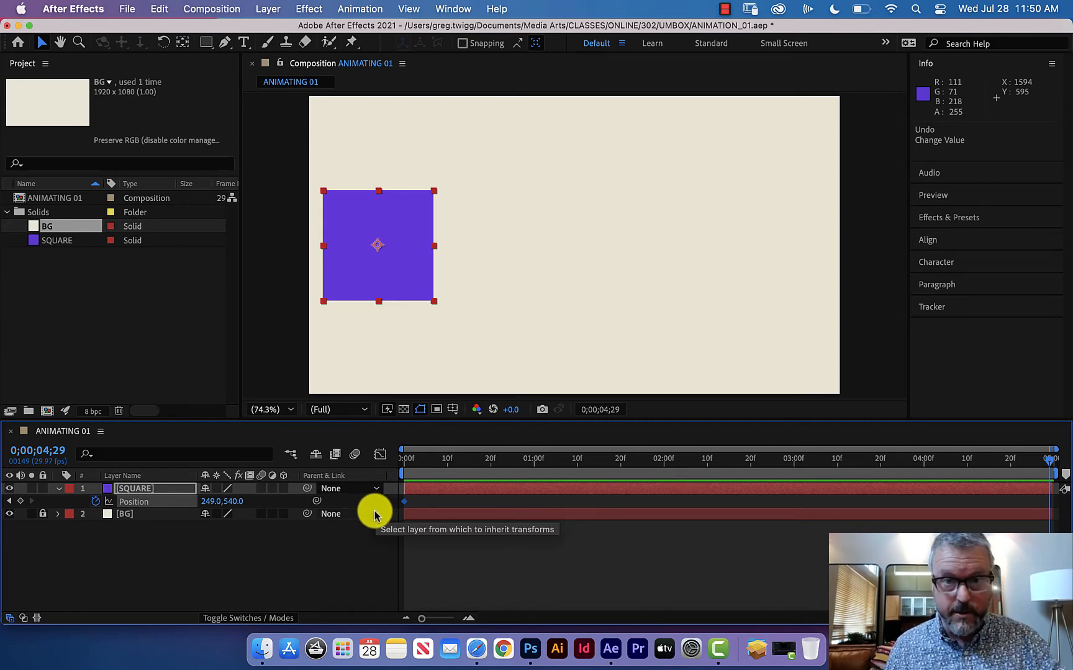
- Add a SQUARE Position keyframe at 0;00;02;15 with the square moved horizontally to about 1671, 540, and preview the motion
click(1046, 462)
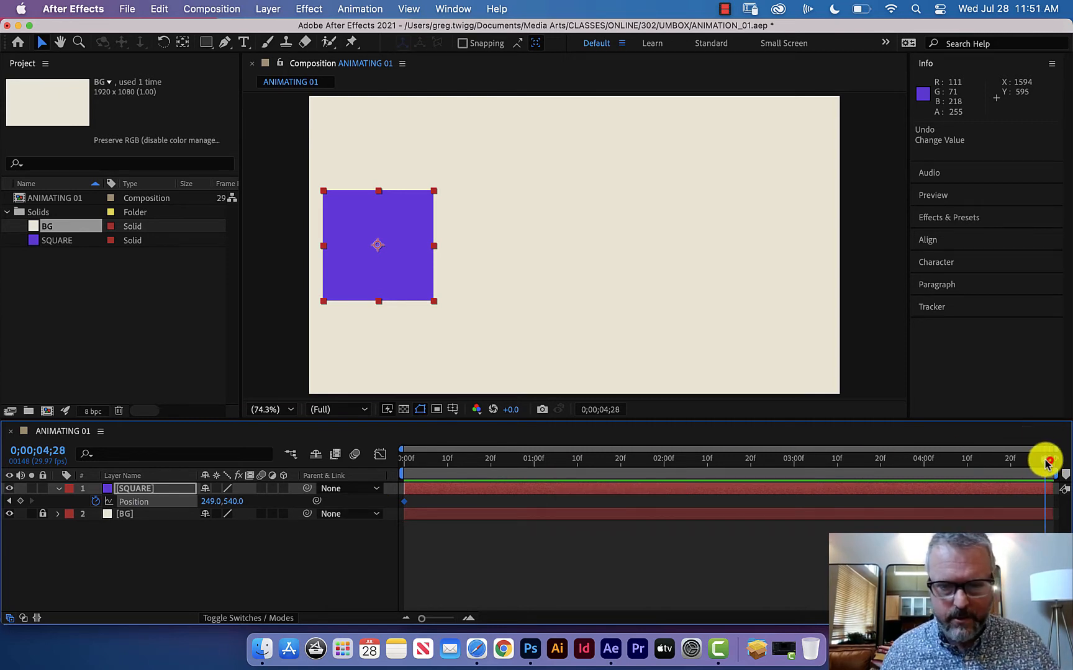
drag(1047, 463, 729, 458)
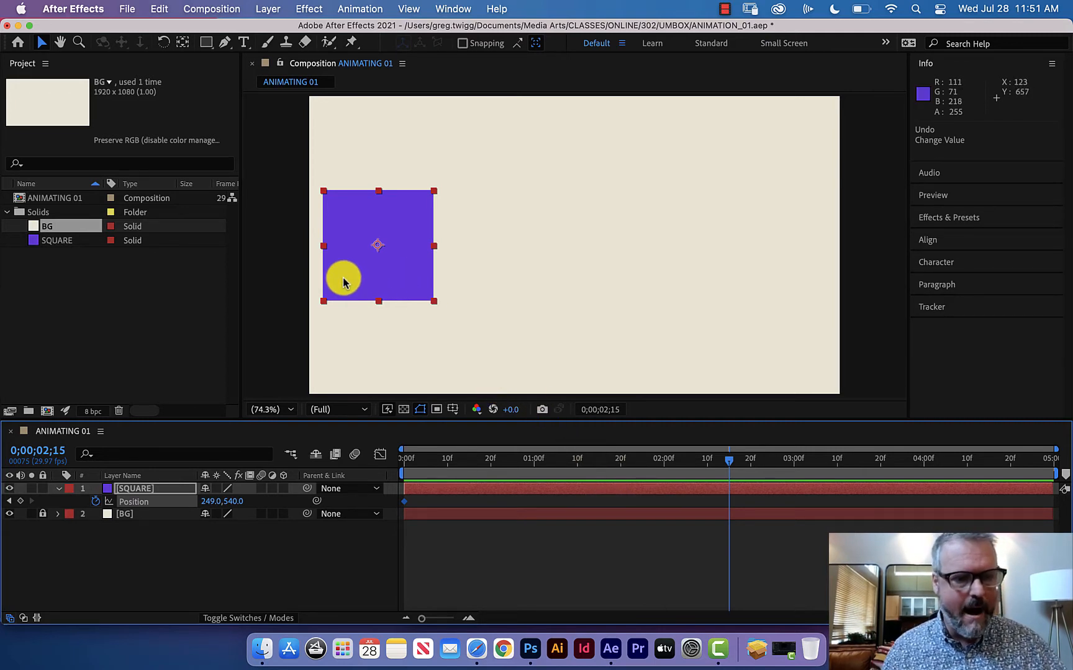
drag(342, 280, 737, 287)
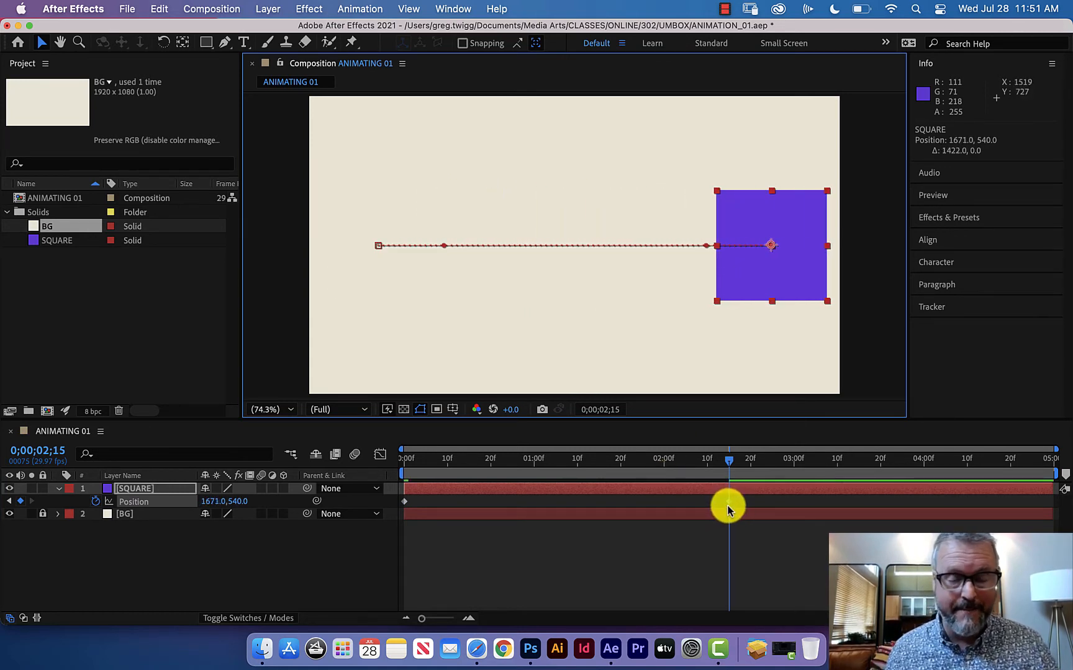
mouse_move(728, 506)
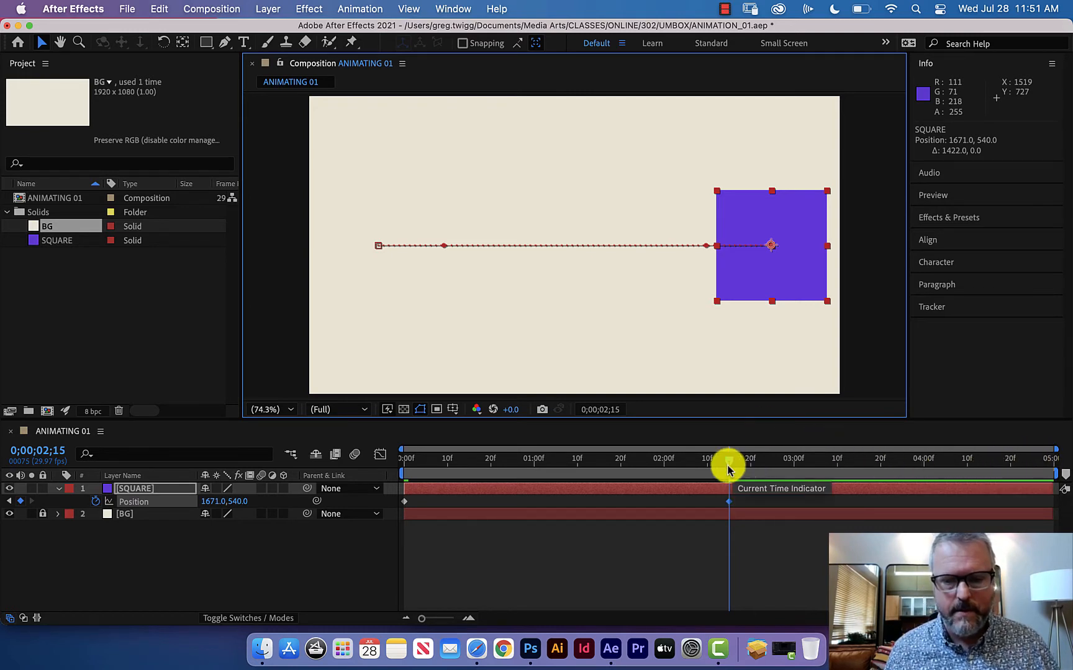
drag(729, 465, 1048, 465)
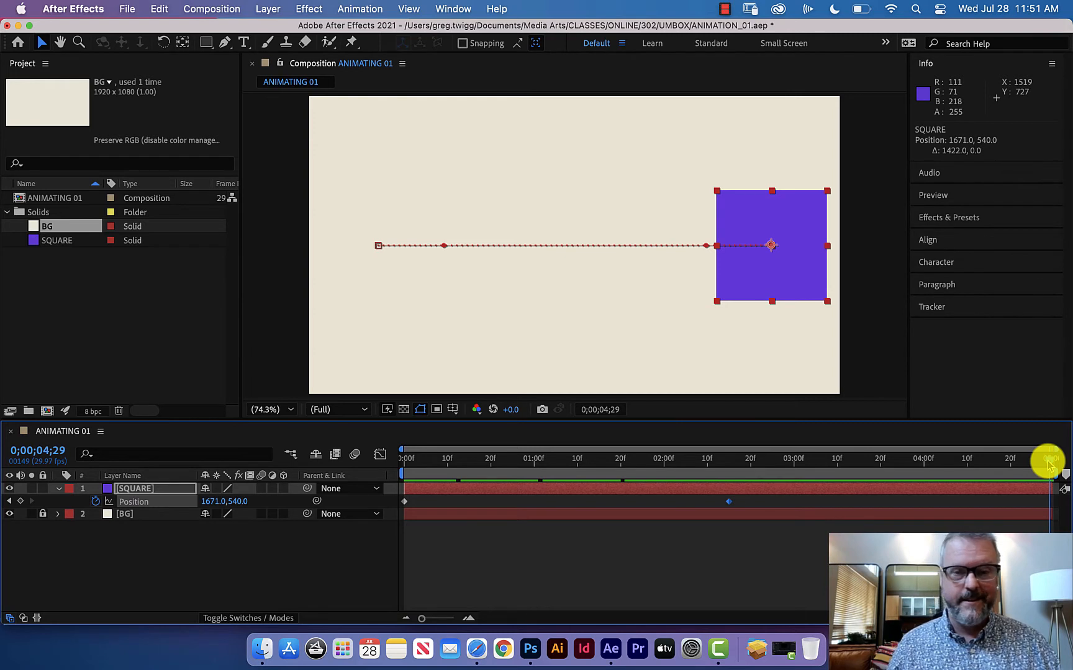
drag(1048, 465, 357, 458)
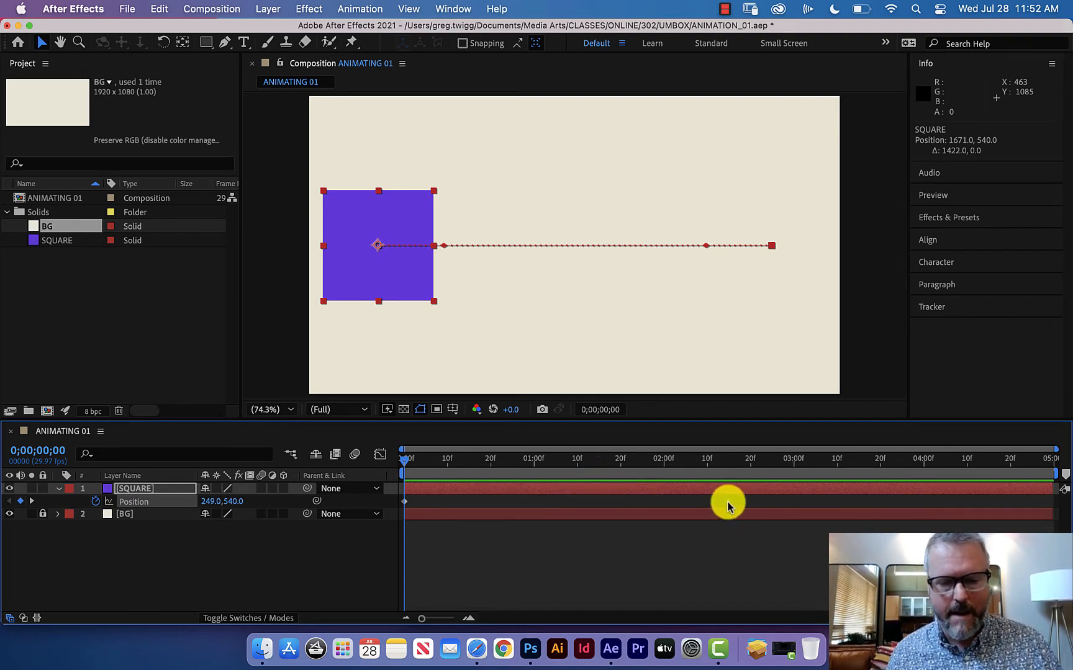
- Move the SQUARE layer's second Position keyframe to 0;00;01;00 and preview the faster motion
mouse_move(728, 507)
drag(728, 506, 533, 517)
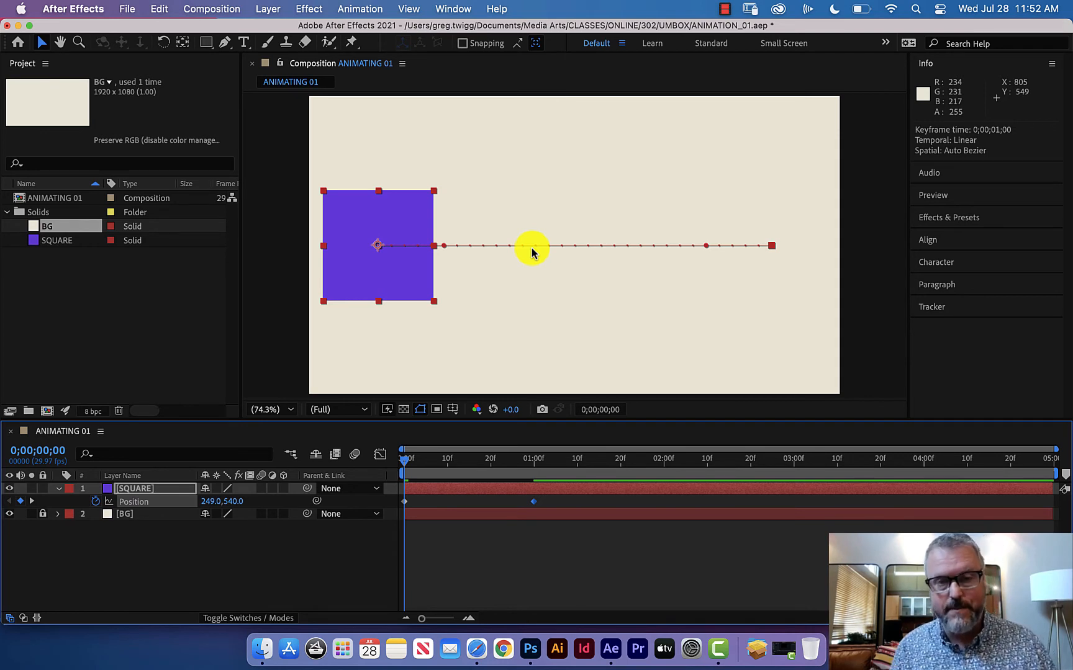
drag(404, 460, 508, 466)
drag(532, 465, 385, 476)
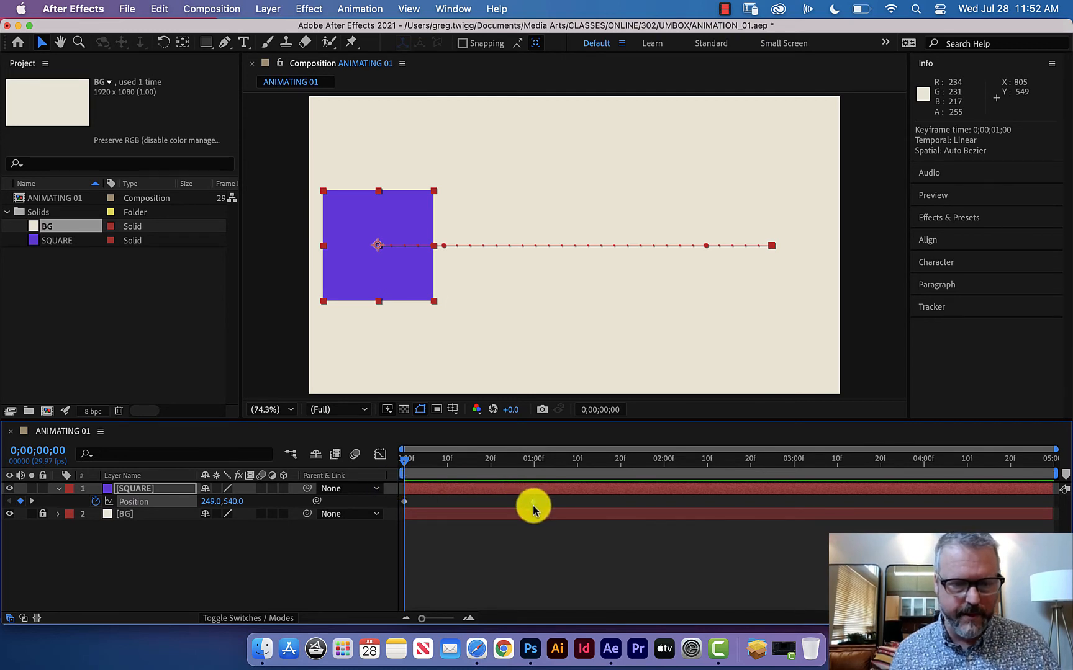
- Set the Y value of the SQUARE layer's Position keyframe at 0;00;01;00 to 250 px
mouse_move(534, 502)
mouse_down()
mouse_move(570, 506)
mouse_move(534, 501)
mouse_up()
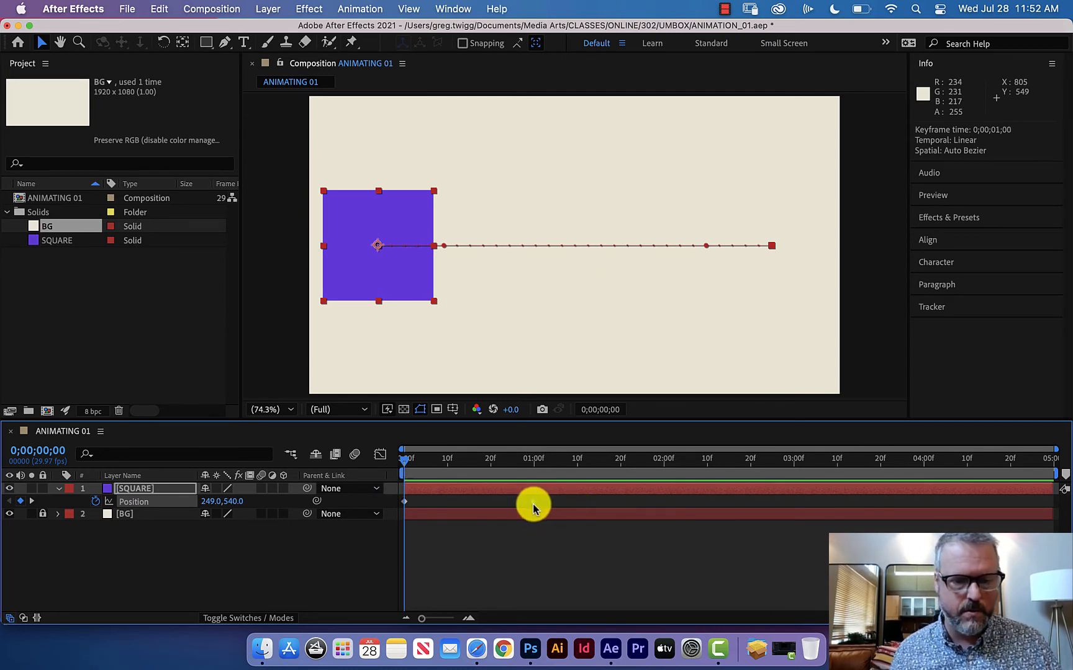
double_click(534, 502)
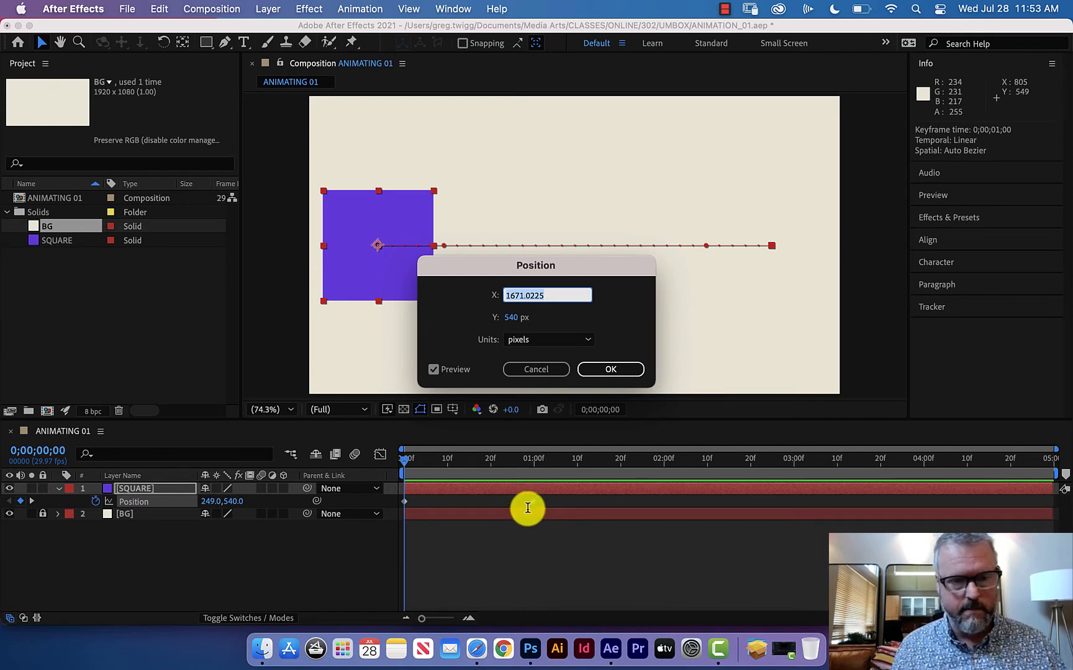
click(508, 318)
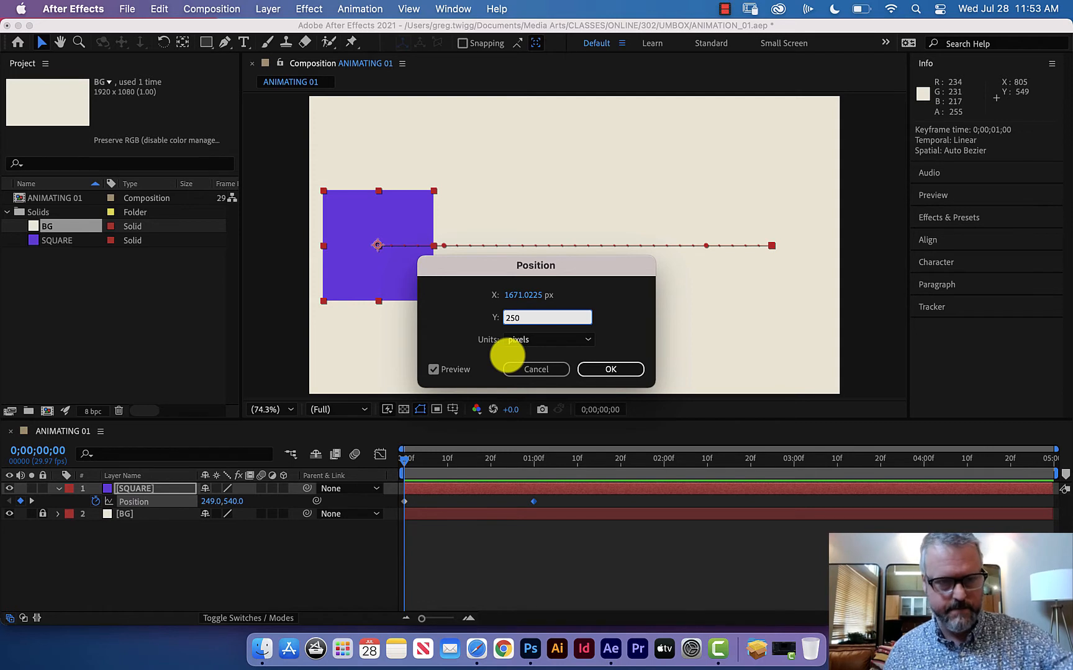
key(Return)
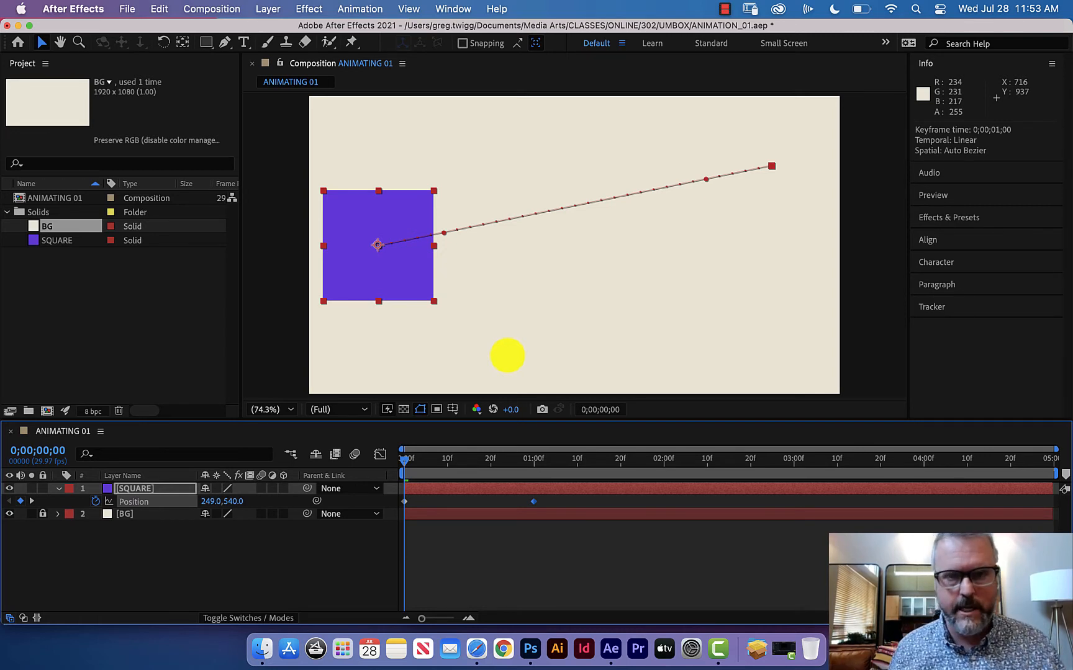
- Scrub back and forth through the first second to preview the square's diagonal motion, ending at 0;00;00;00
drag(403, 462, 501, 466)
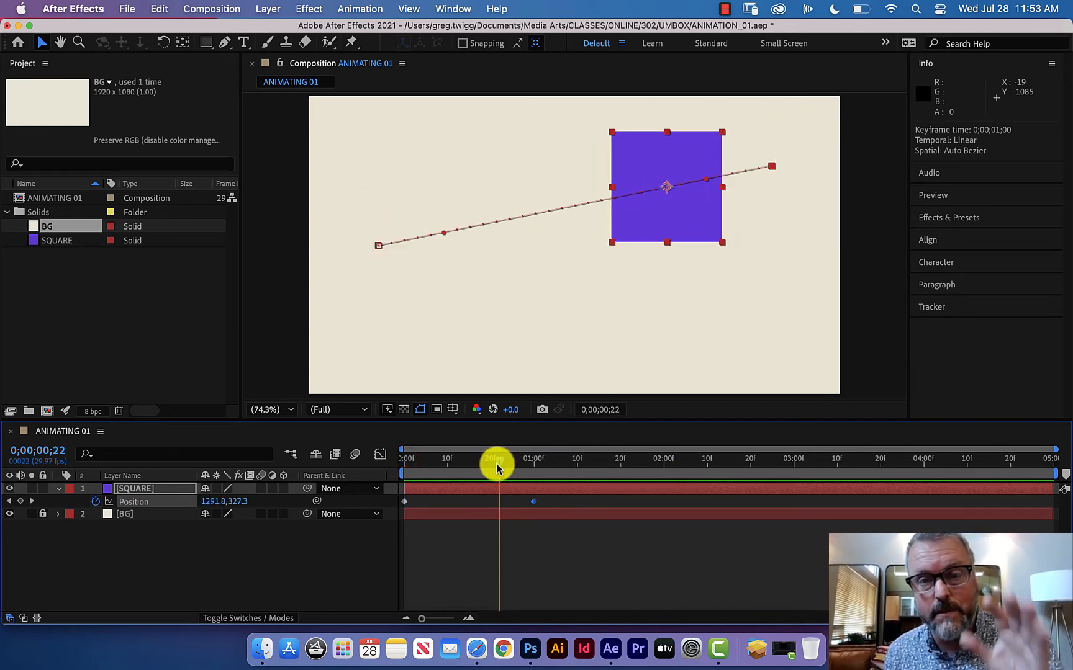
click(502, 460)
drag(503, 460, 441, 456)
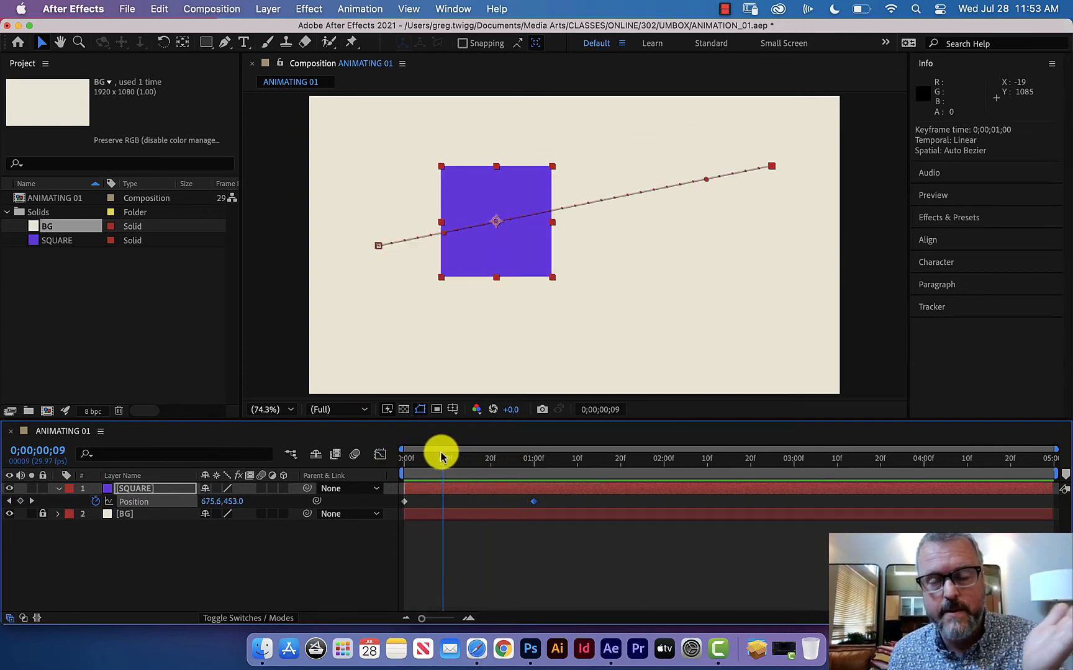
drag(441, 456, 479, 448)
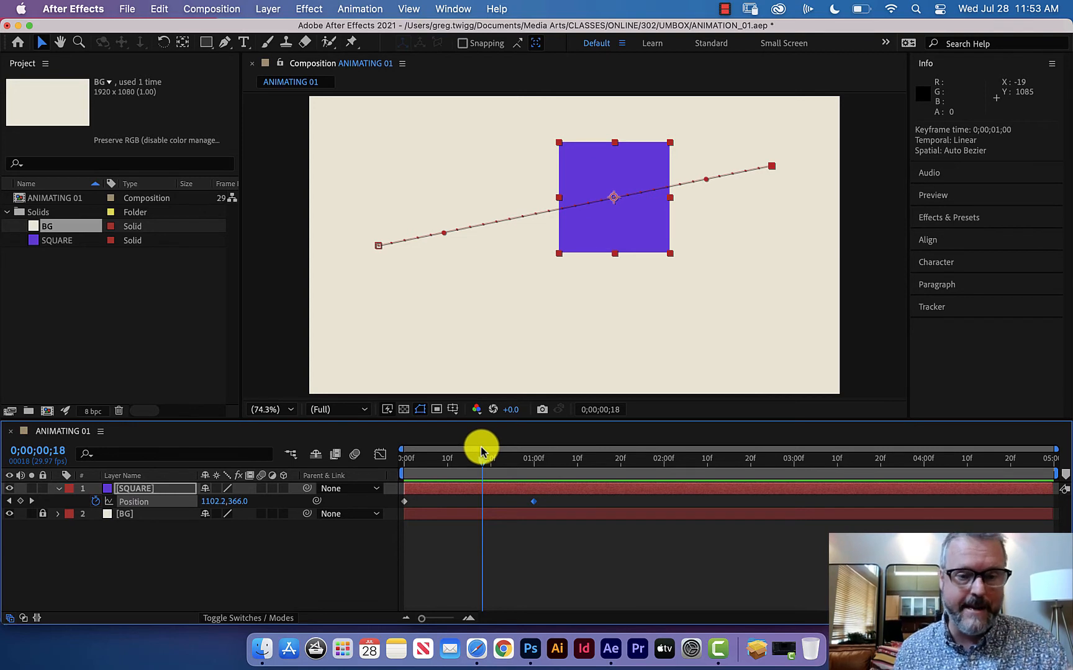
drag(481, 449, 383, 455)
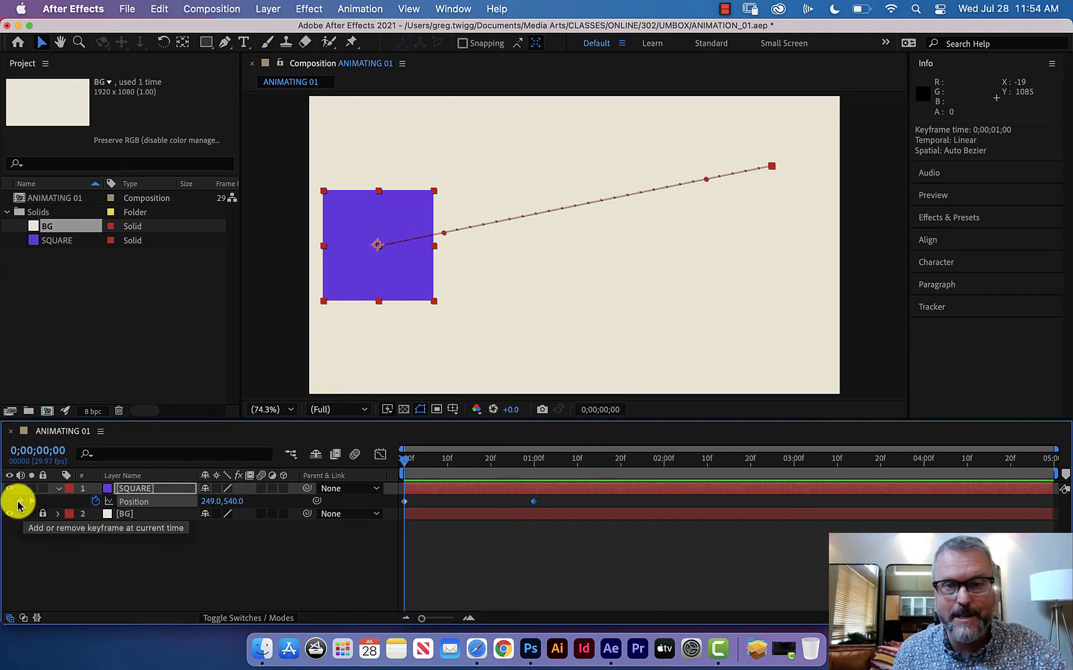
- Try a Position keyframe at 0;00;00;02 with the square at about 327.6, 870.8, undo it, and return to 0;00;00;00
mouse_move(407, 465)
mouse_down()
mouse_move(510, 462)
mouse_move(462, 457)
mouse_move(414, 472)
mouse_up()
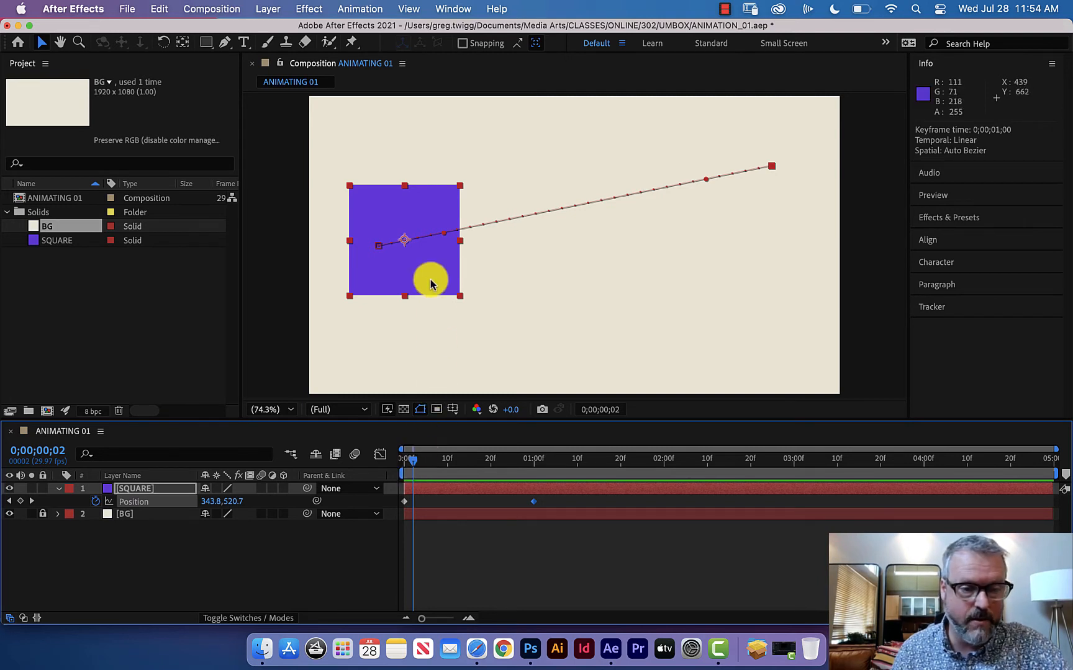
drag(424, 282, 418, 375)
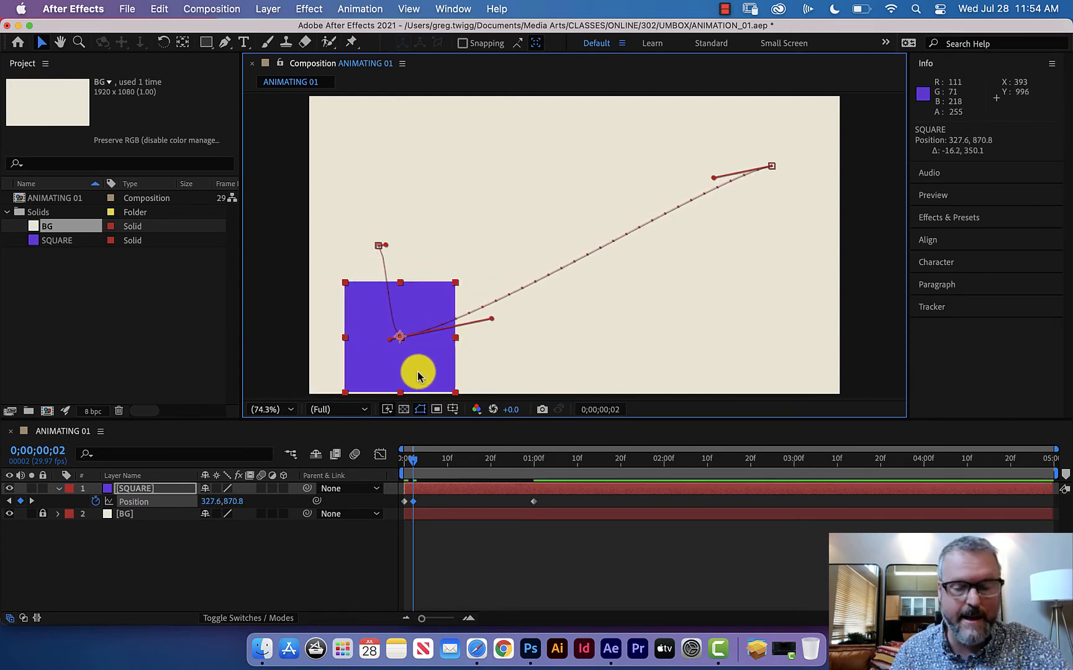
key(super+z)
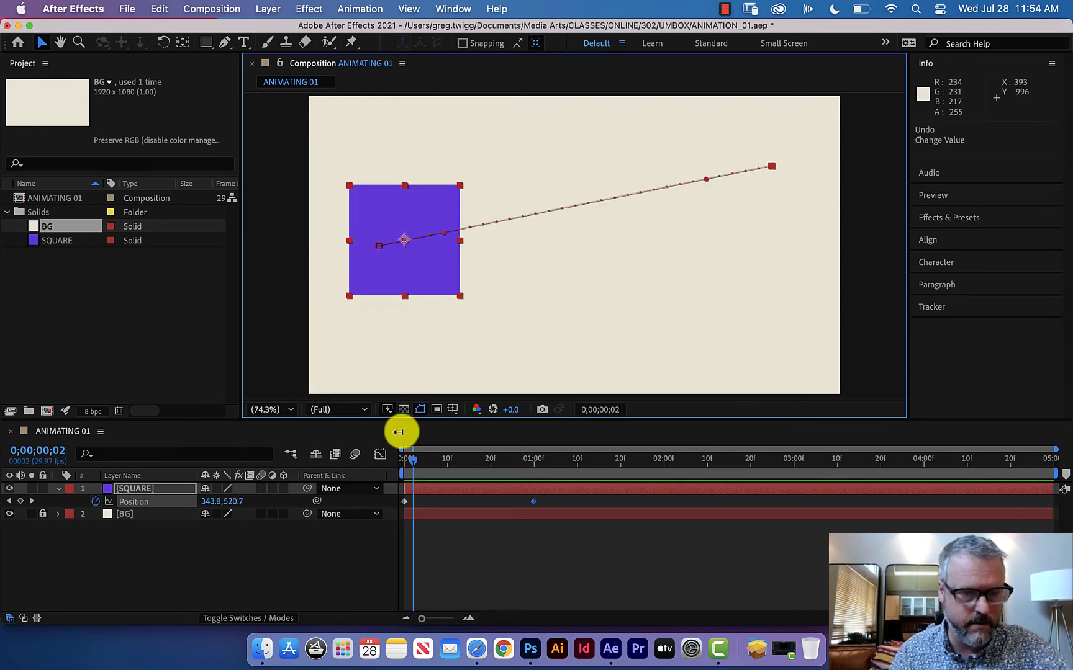
drag(413, 465, 391, 462)
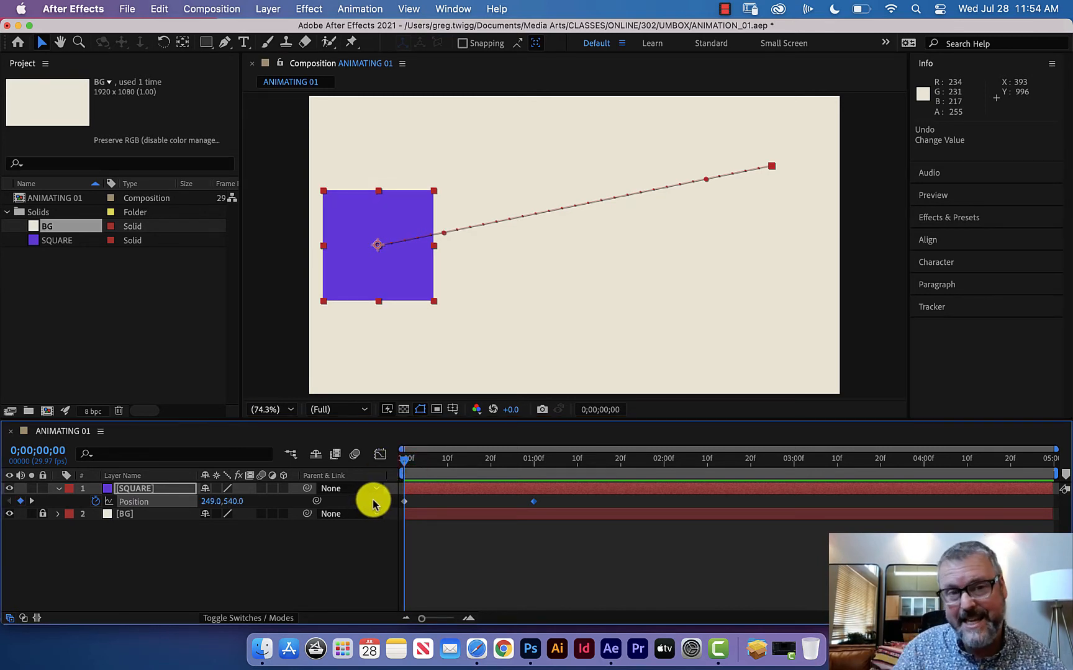
- Jump back and forth between the SQUARE layer's two Position keyframes and return to 0;00;00;00
click(32, 503)
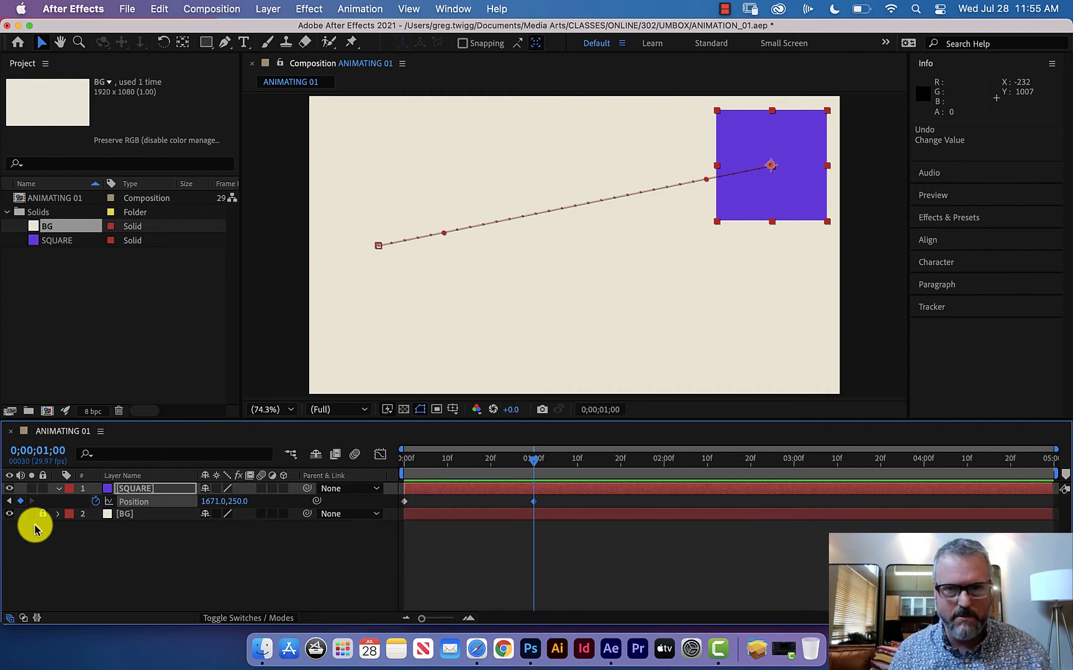
click(10, 501)
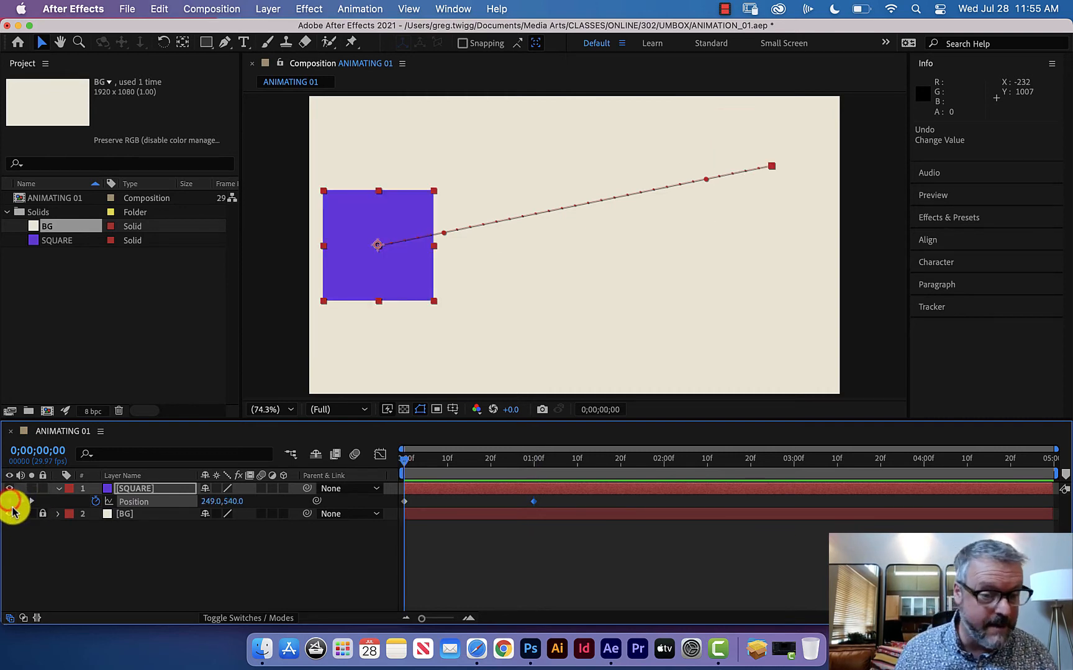
click(32, 501)
click(9, 501)
click(32, 501)
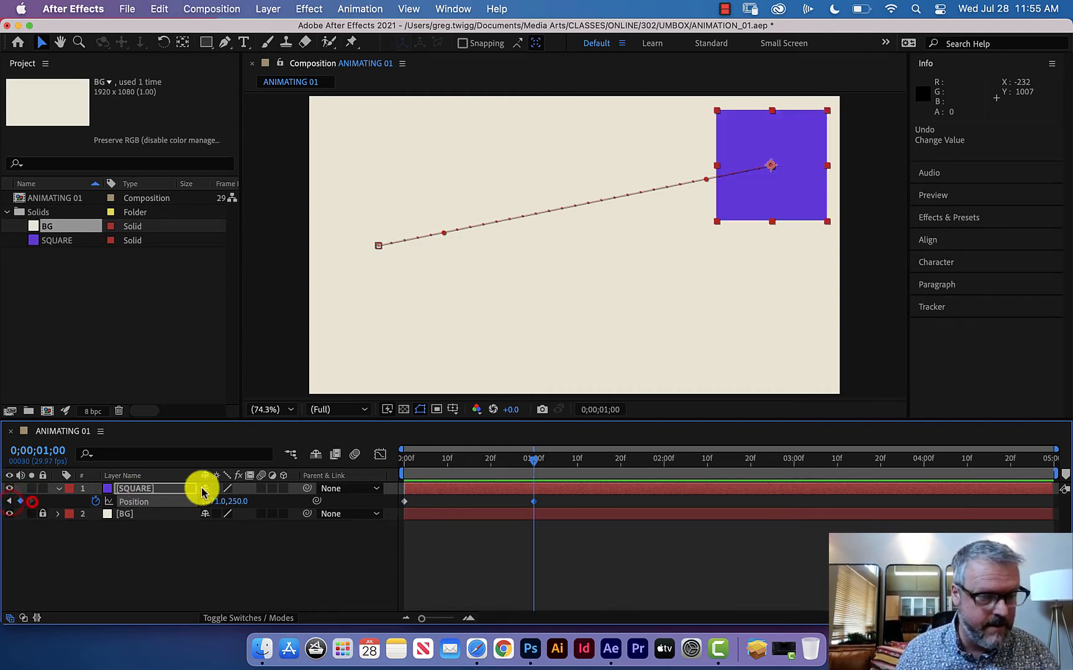
drag(530, 457, 378, 470)
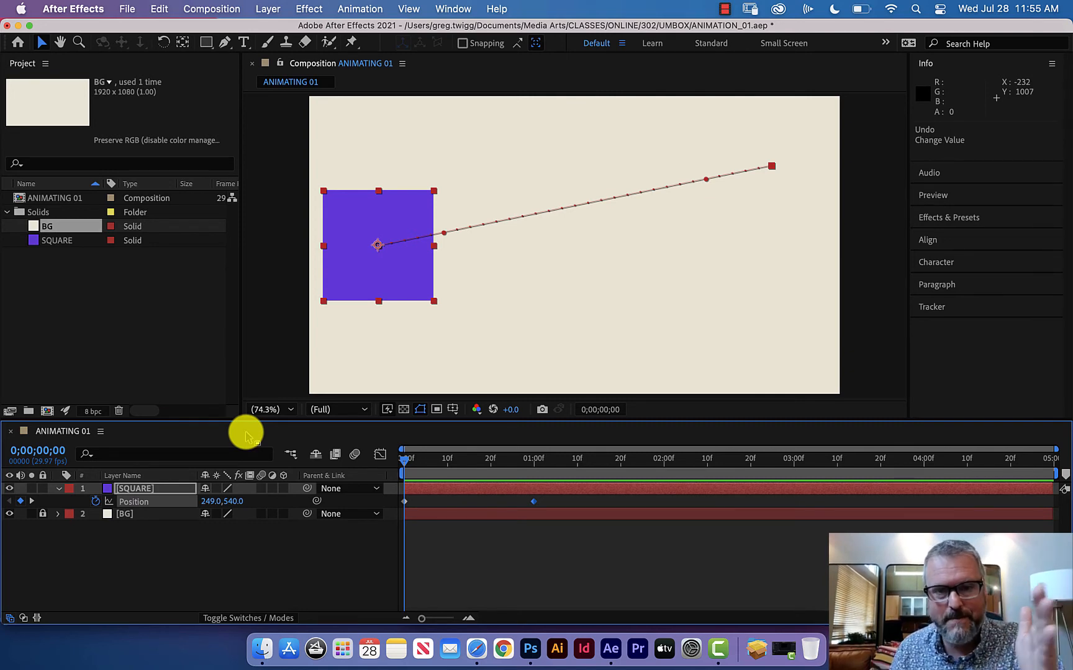
- Remove all the SQUARE layer's Position keyframes by disabling its keyframing, and reset Position to the frame's center
click(95, 501)
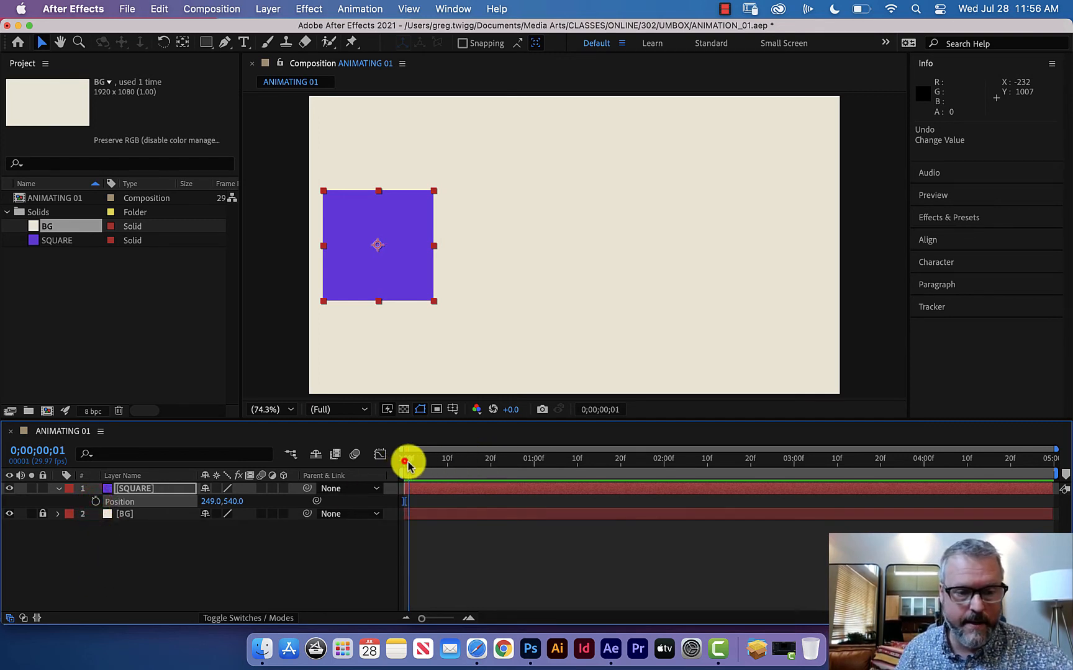
drag(407, 462, 313, 428)
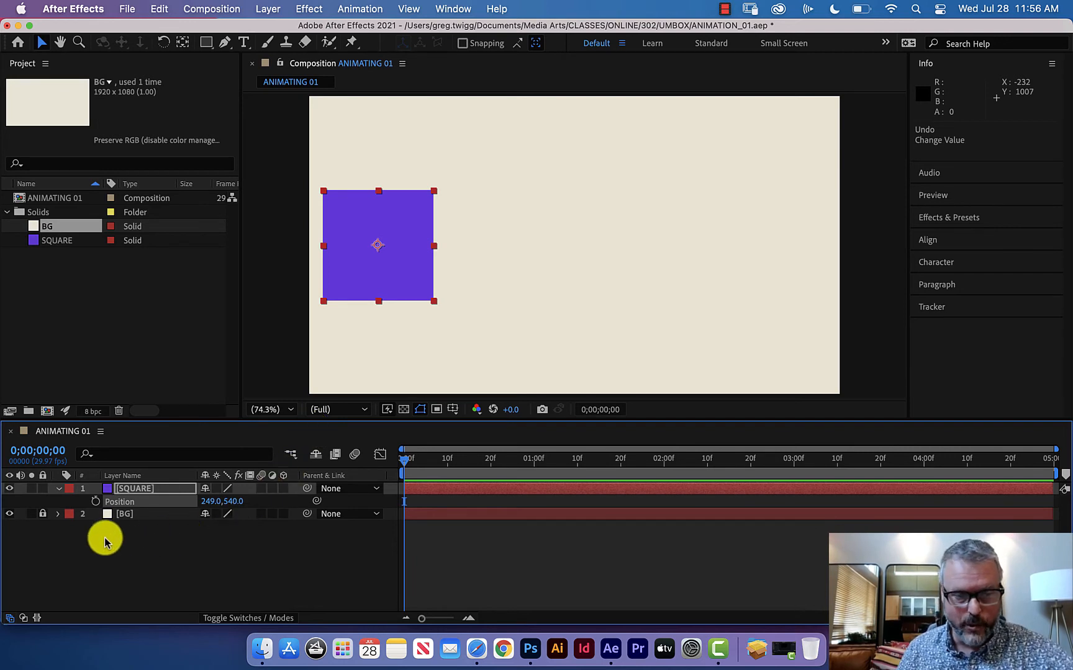
right_click(123, 504)
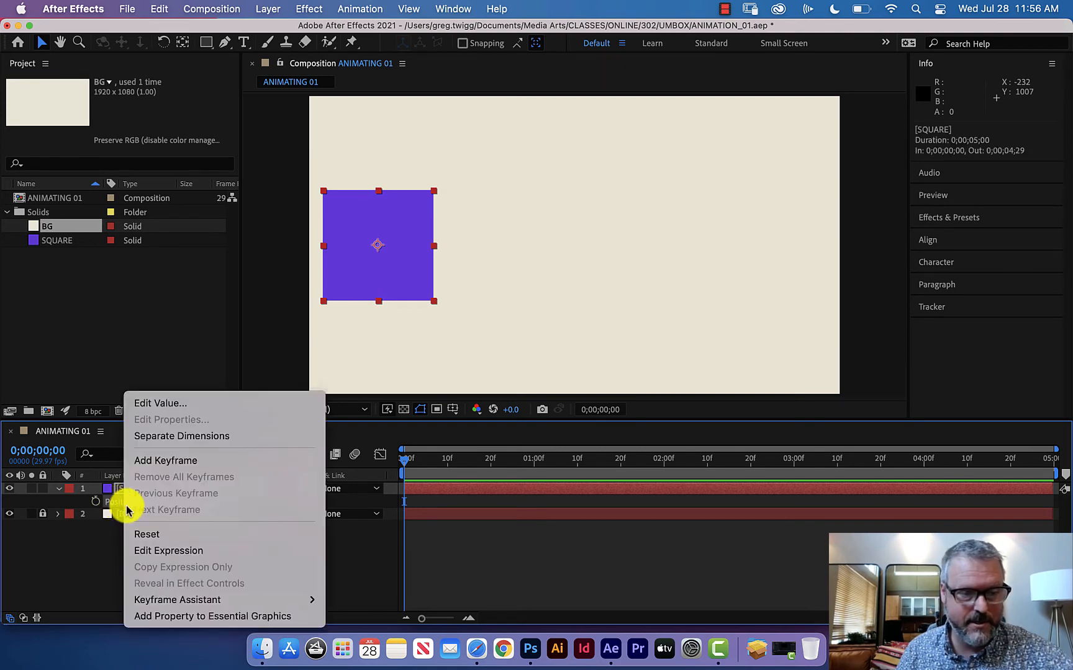
click(139, 537)
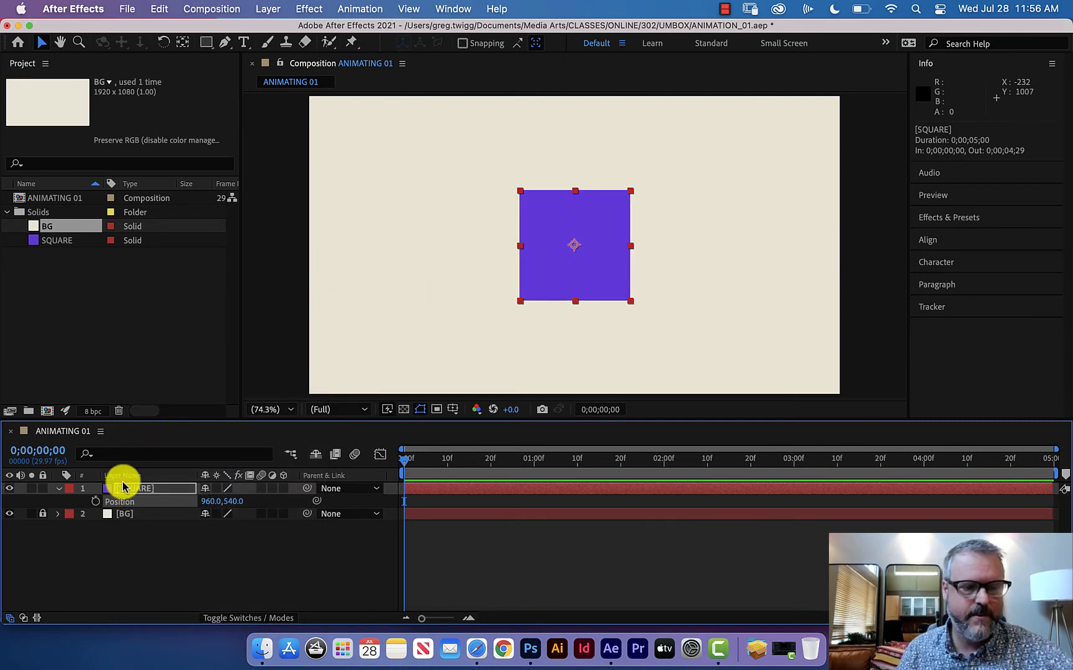
- Show only the SQUARE layer's Scale, set a 100% starting keyframe at 0;00;00;00, and go to 0;00;02;15
key(s)
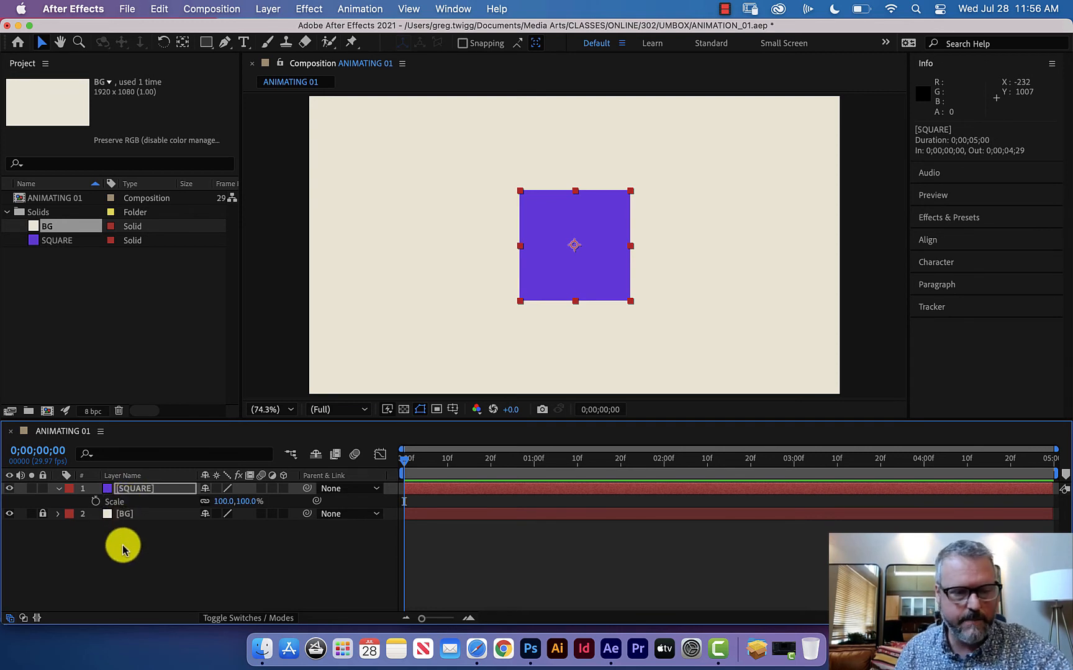
click(96, 503)
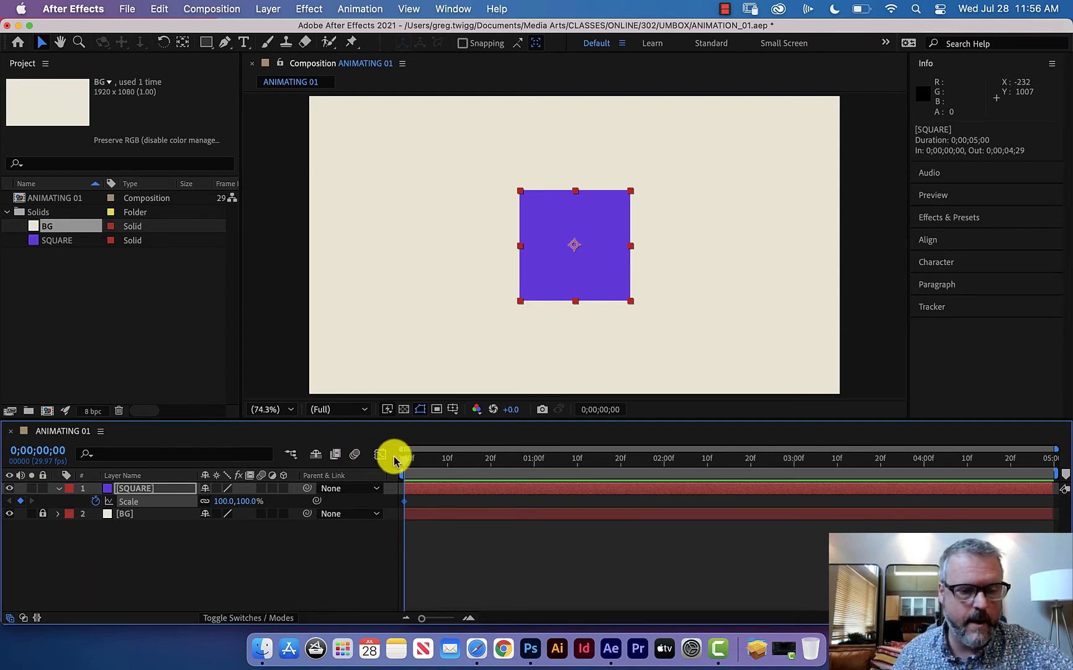
drag(407, 460, 727, 485)
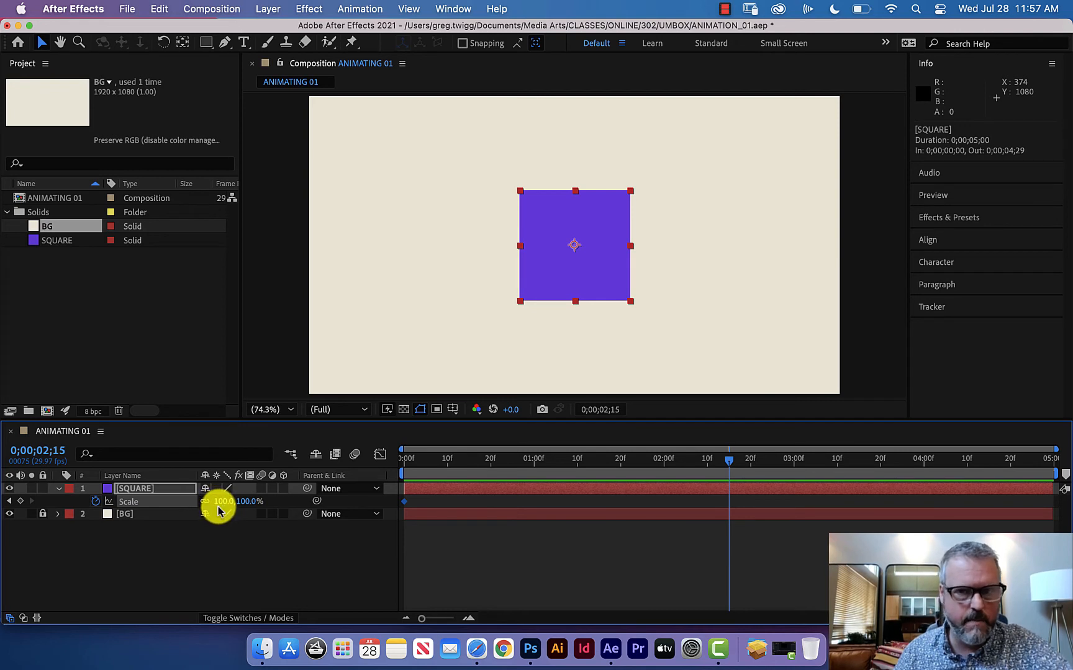
- Try scaling the square at 0;00;02;15 to 152% and freehand from its corner and edge handles, undoing every change
drag(220, 503, 258, 502)
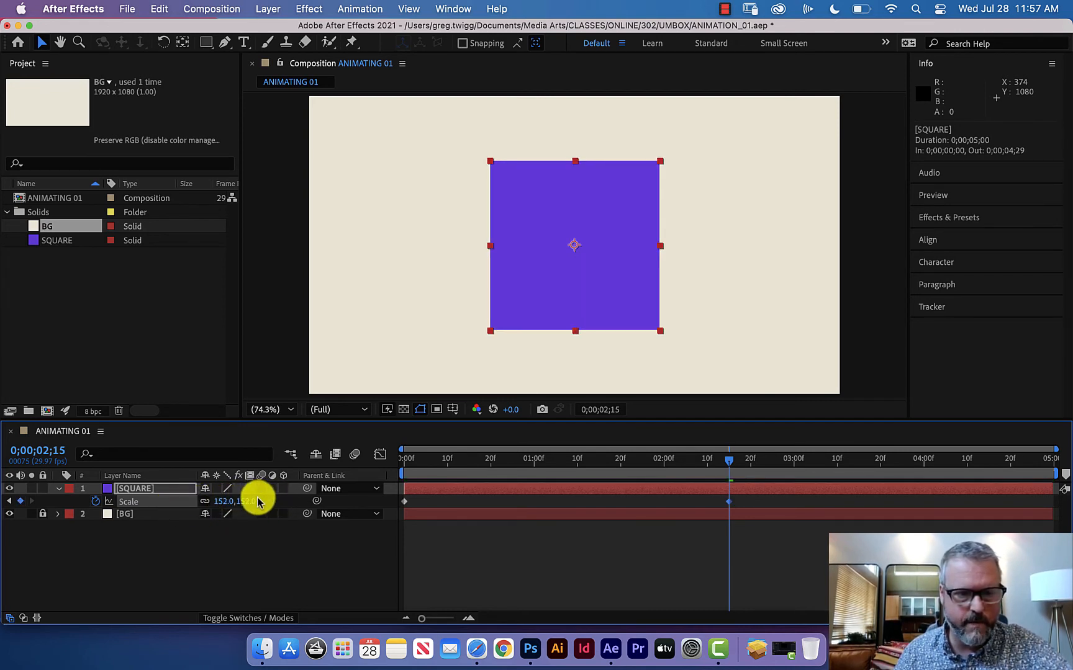
key(super+z)
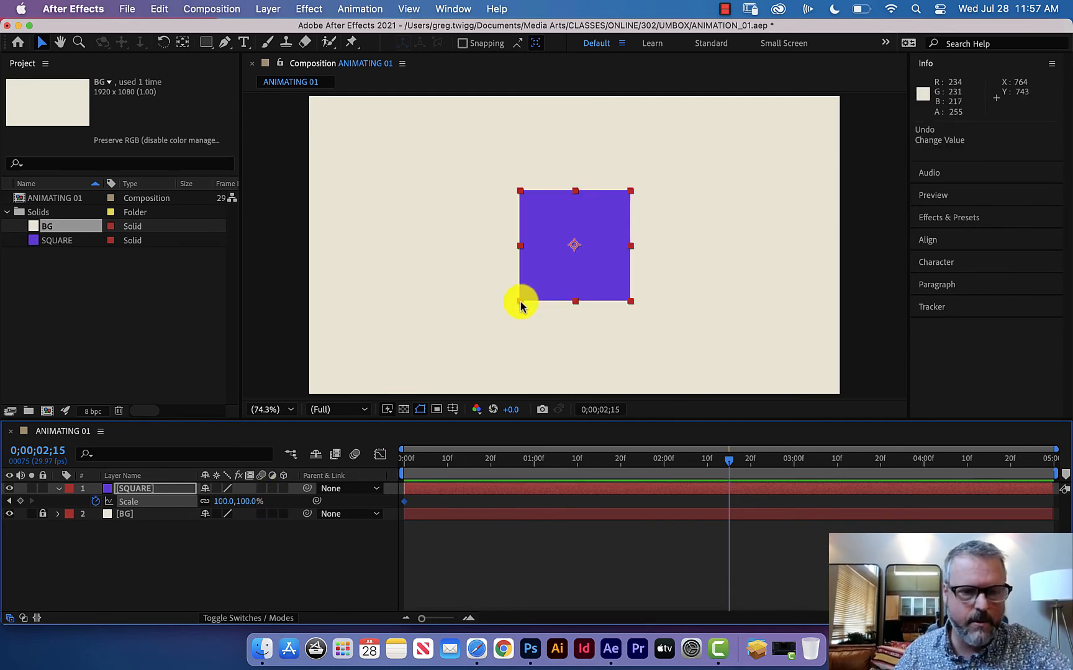
drag(521, 303, 531, 362)
key(super+z)
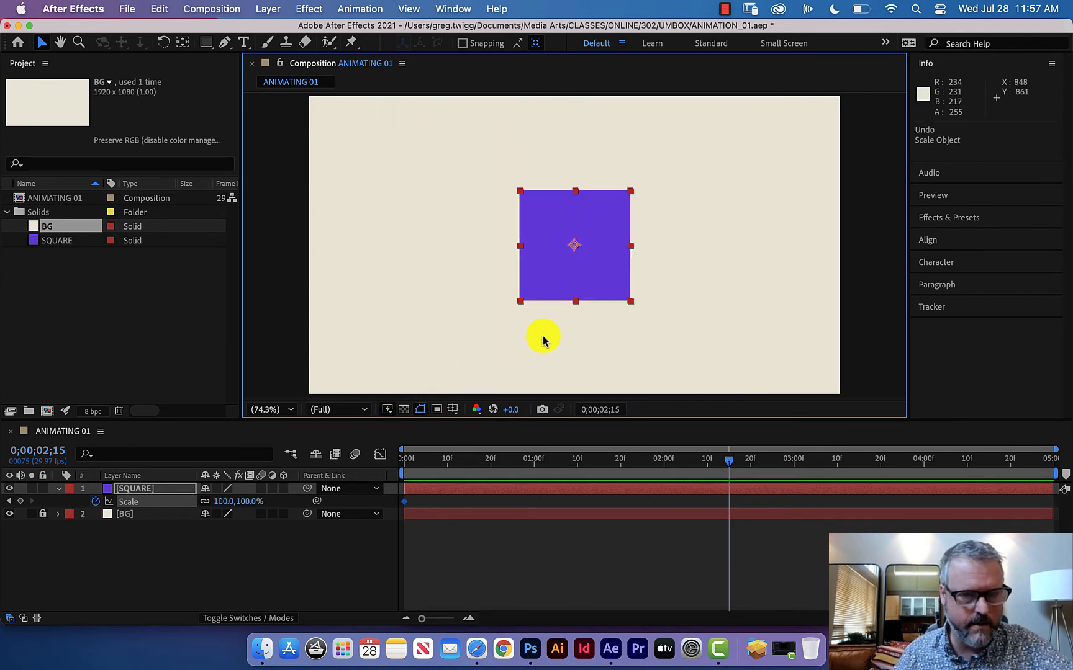
drag(576, 301, 576, 342)
drag(630, 245, 683, 242)
key(super+z)
key(super+z)
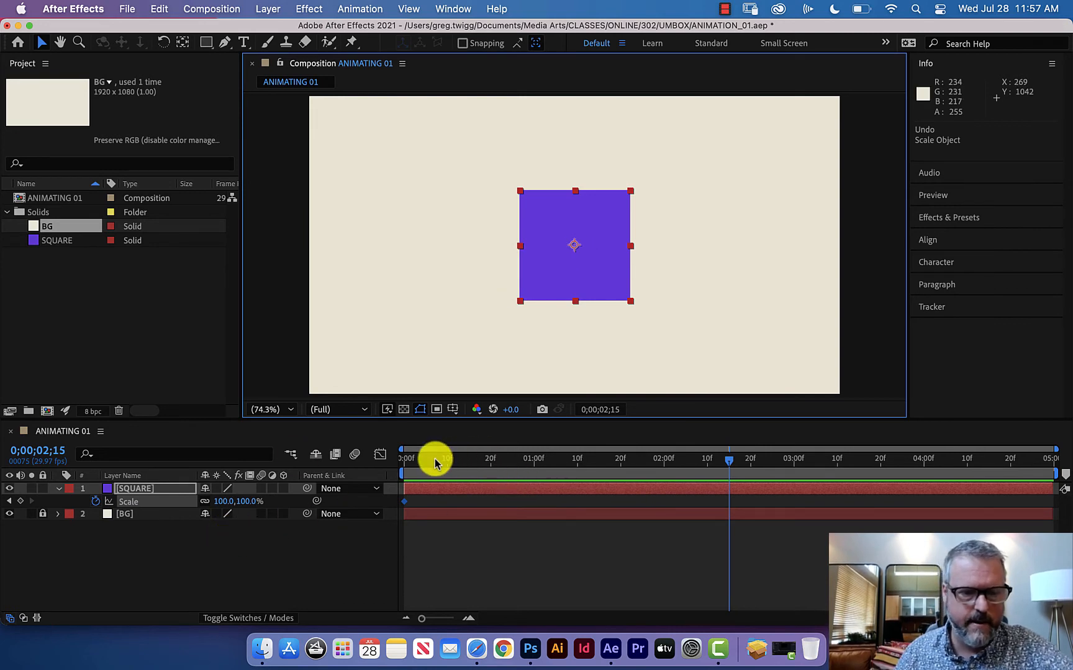
- Set the SQUARE layer's Scale to 40% at 0;00;02;15, keyframing it, and scrub through the shrinking
drag(433, 459, 367, 458)
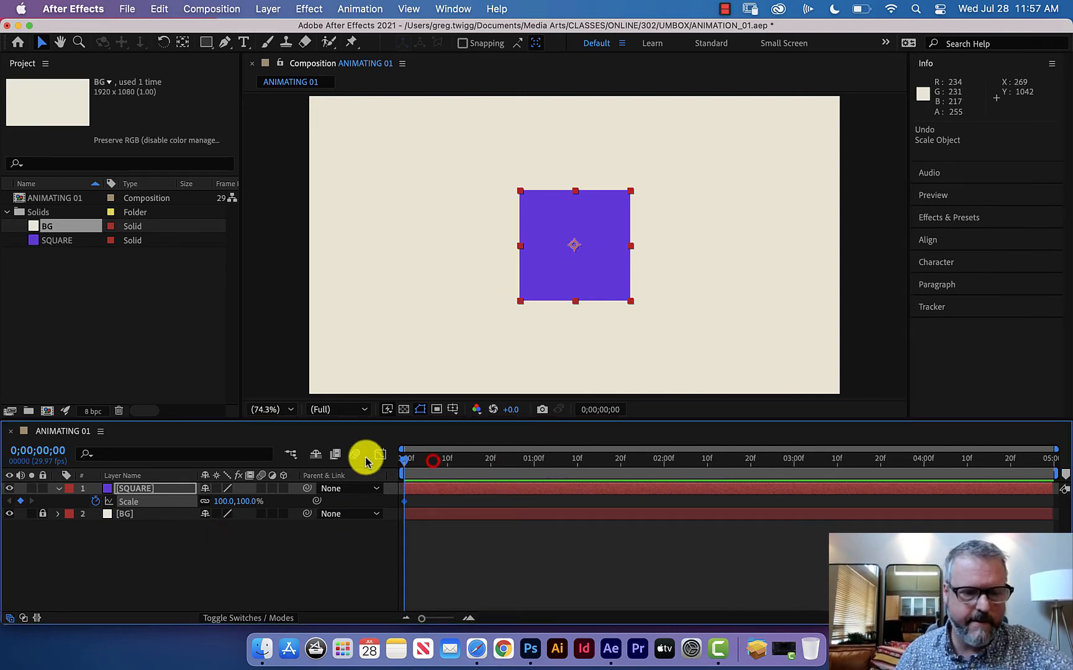
click(402, 459)
drag(401, 461, 728, 471)
click(226, 501)
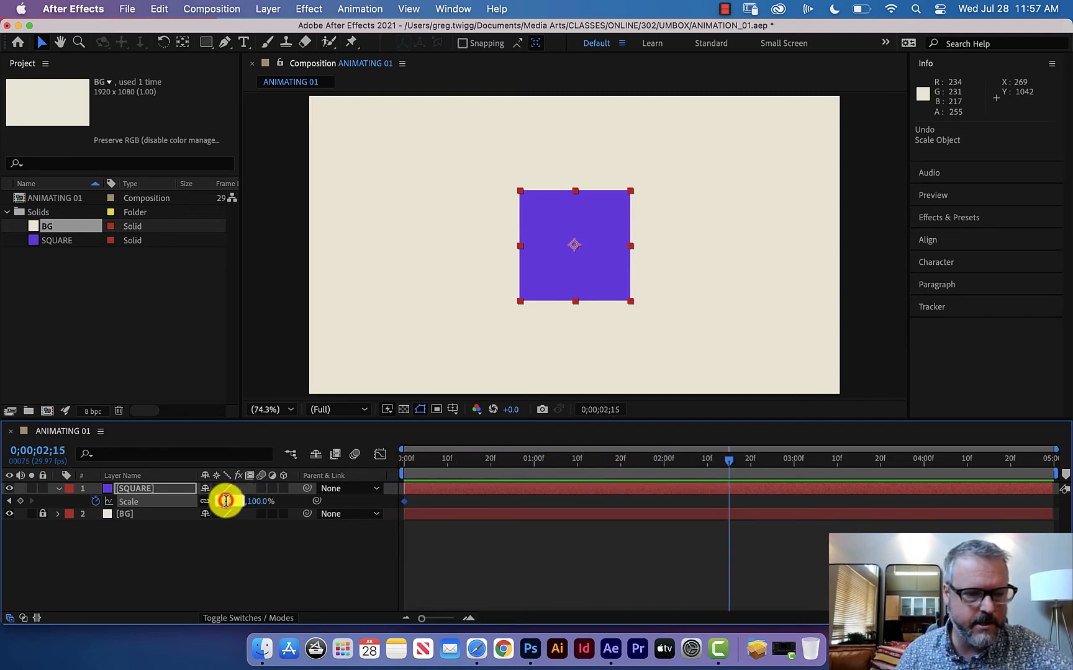
text(40)
key(Return)
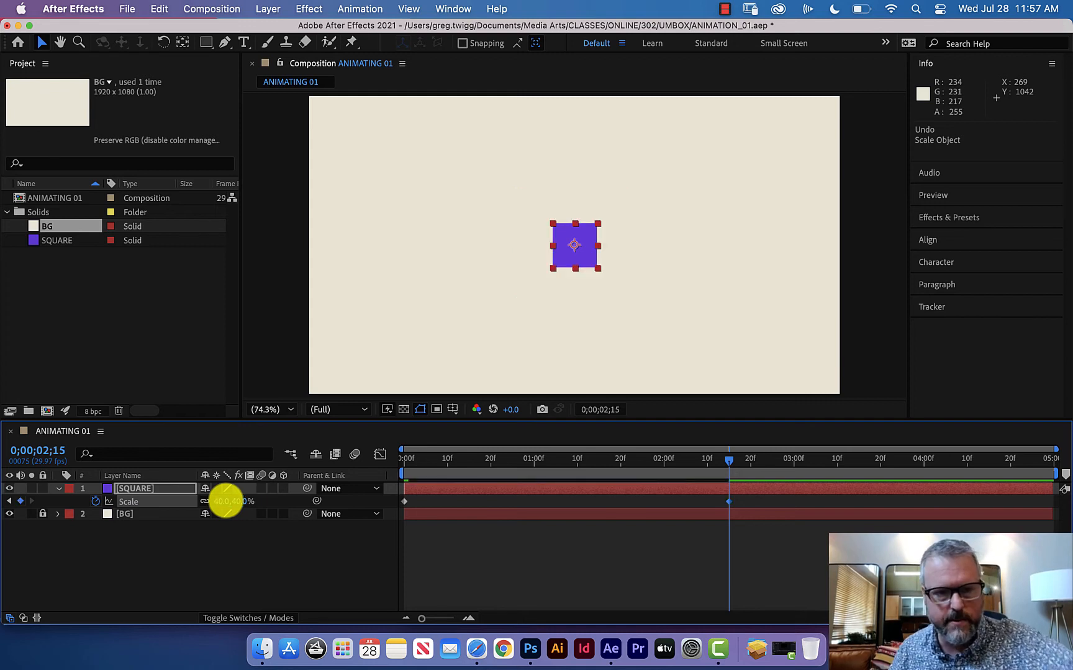
mouse_move(730, 461)
mouse_down()
mouse_move(279, 475)
mouse_move(726, 475)
mouse_up()
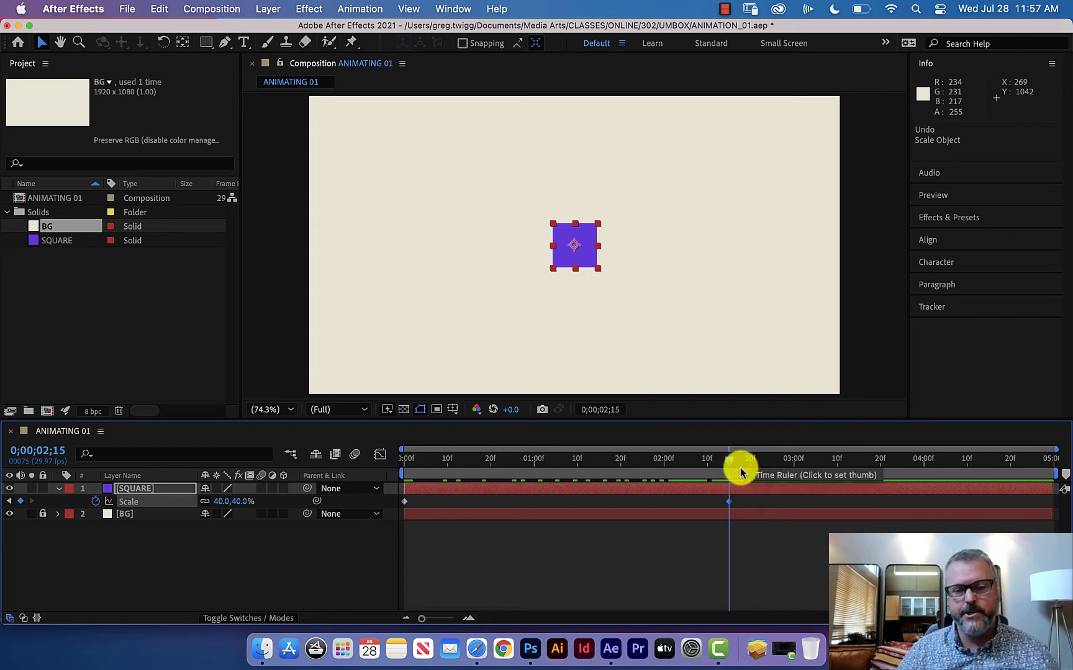
- Set the SQUARE layer's Scale to 487% at 0;00;04;29 and scrub back through the animation near its start
drag(730, 461, 1065, 478)
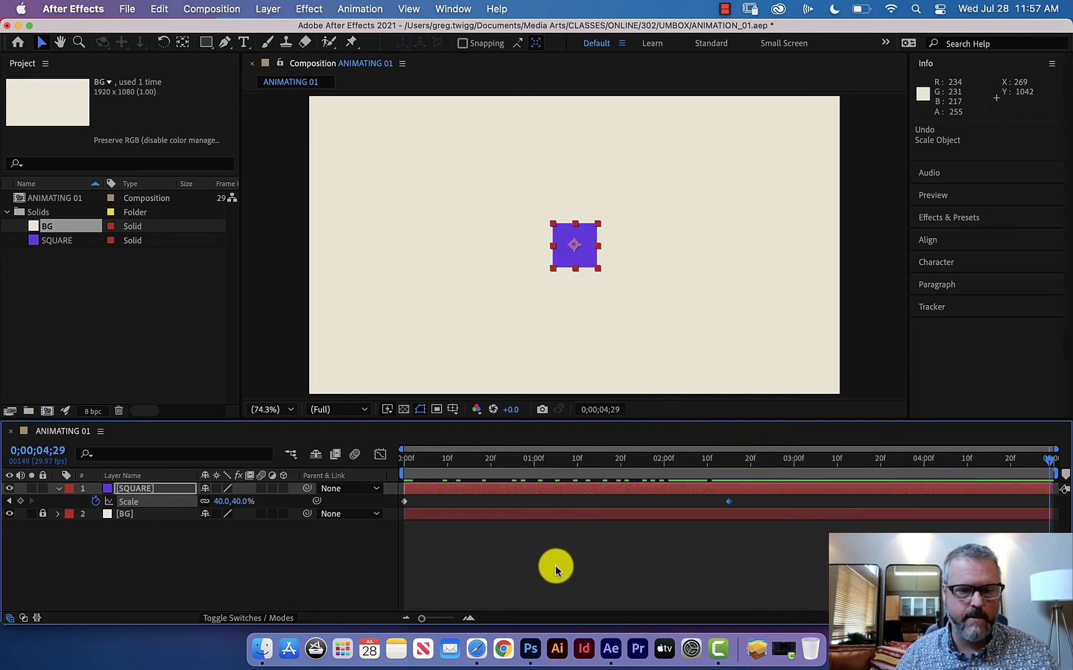
drag(219, 500, 547, 497)
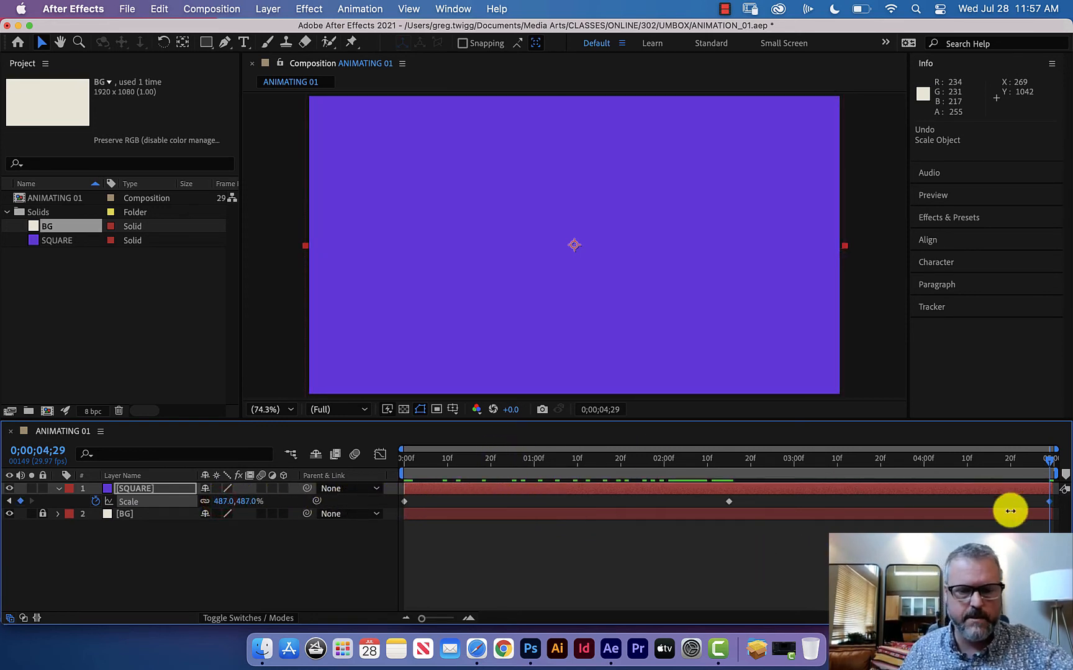
drag(1047, 460, 793, 462)
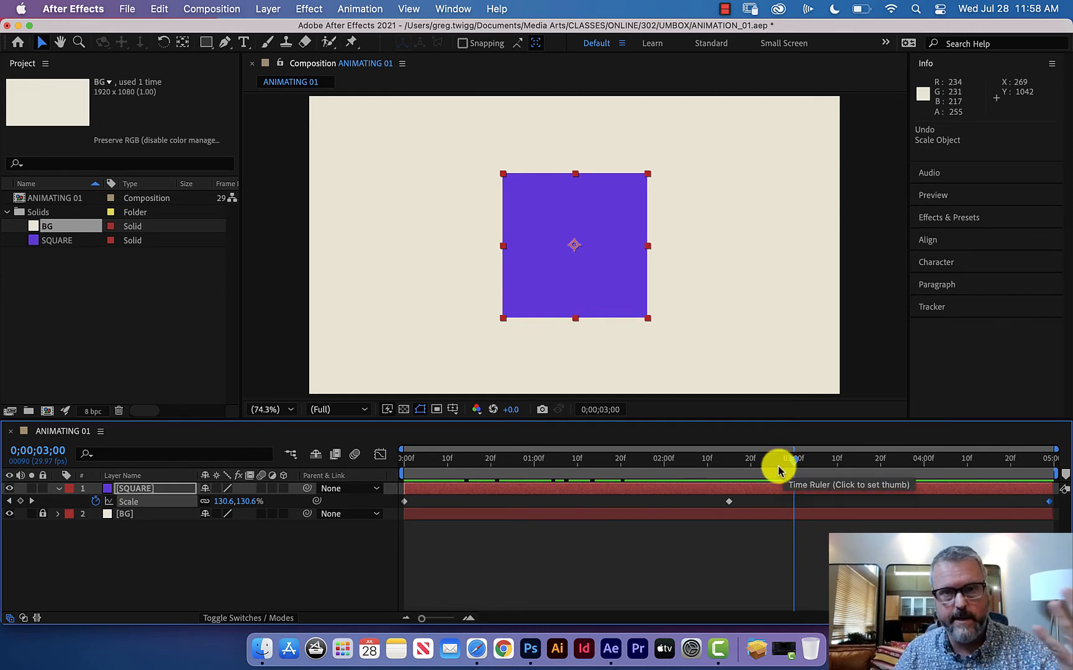
drag(794, 462, 358, 495)
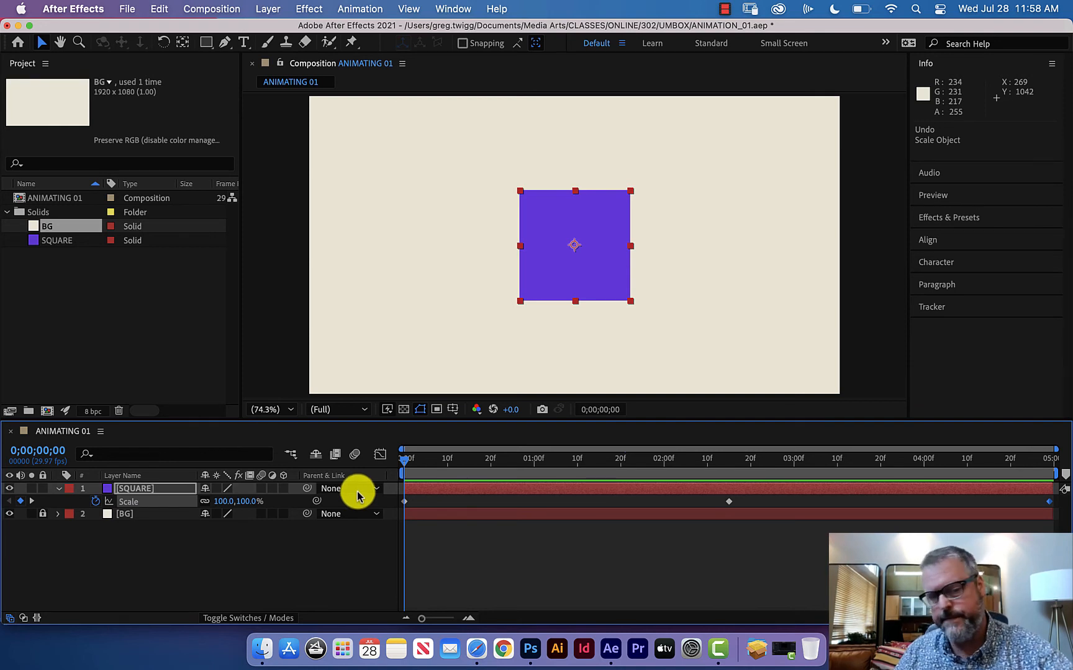
drag(358, 494, 437, 478)
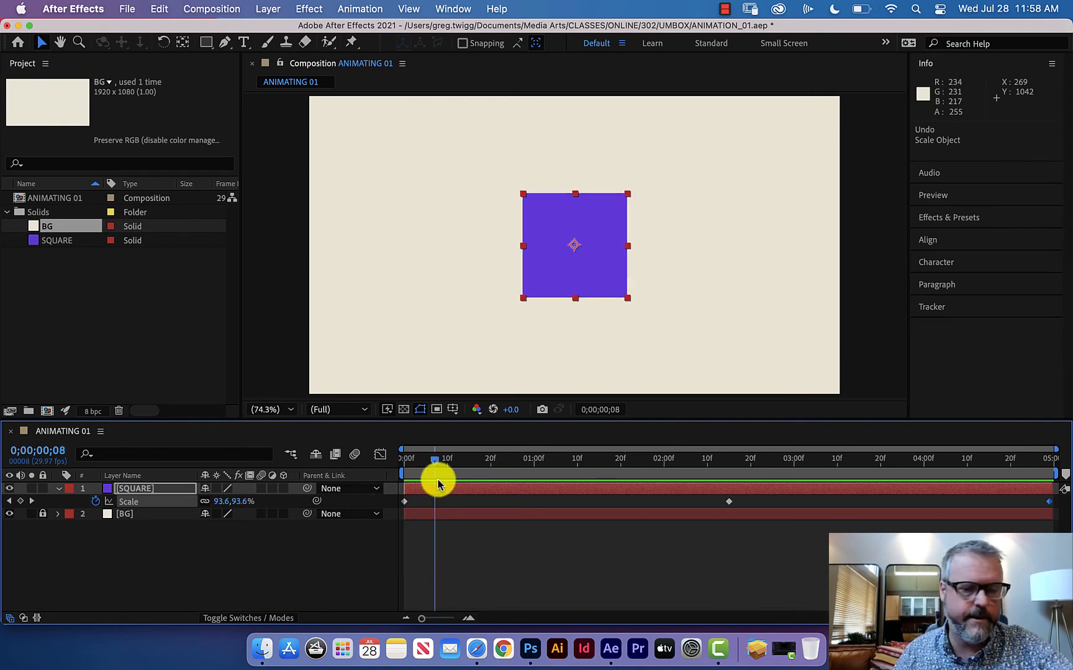
- Delete the Scale keyframe at 0;00;02;15, scrub between both ends of the composition, and return to 0;00;00;00
click(729, 503)
key(Delete)
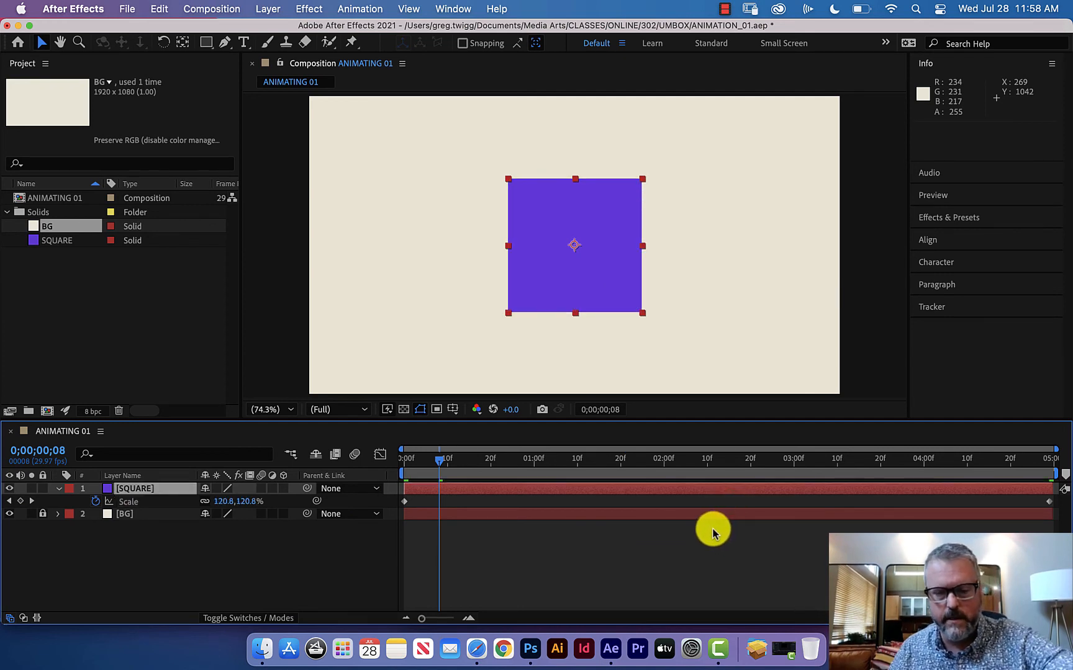
drag(438, 462, 359, 491)
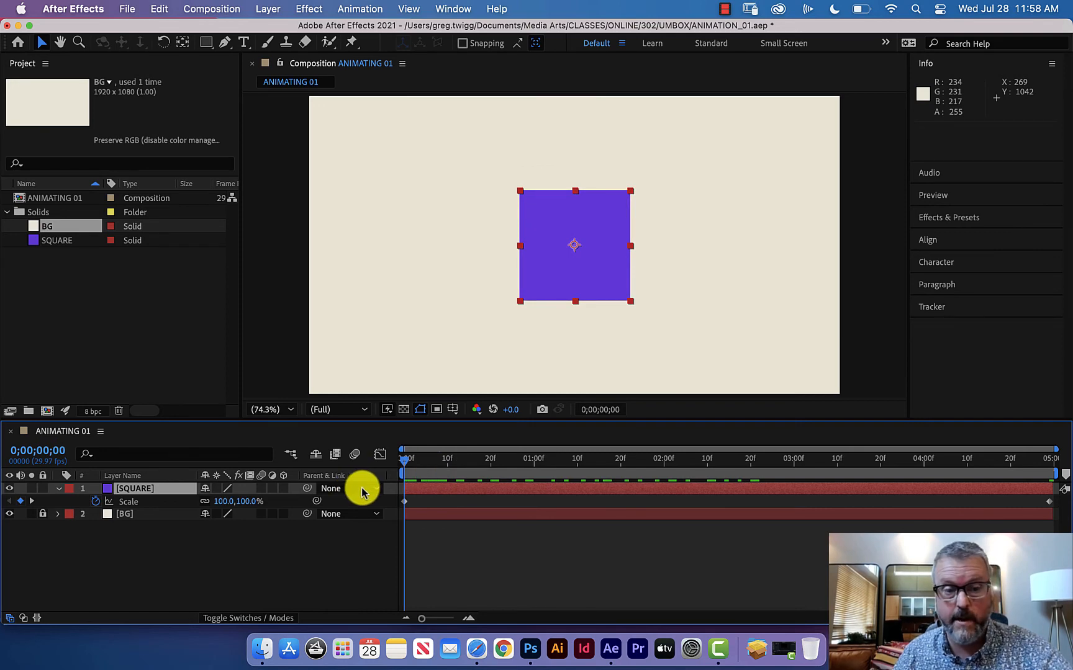
key(End)
mouse_move(1065, 505)
mouse_down()
mouse_move(824, 448)
mouse_move(336, 449)
mouse_move(606, 448)
mouse_move(1065, 519)
mouse_up()
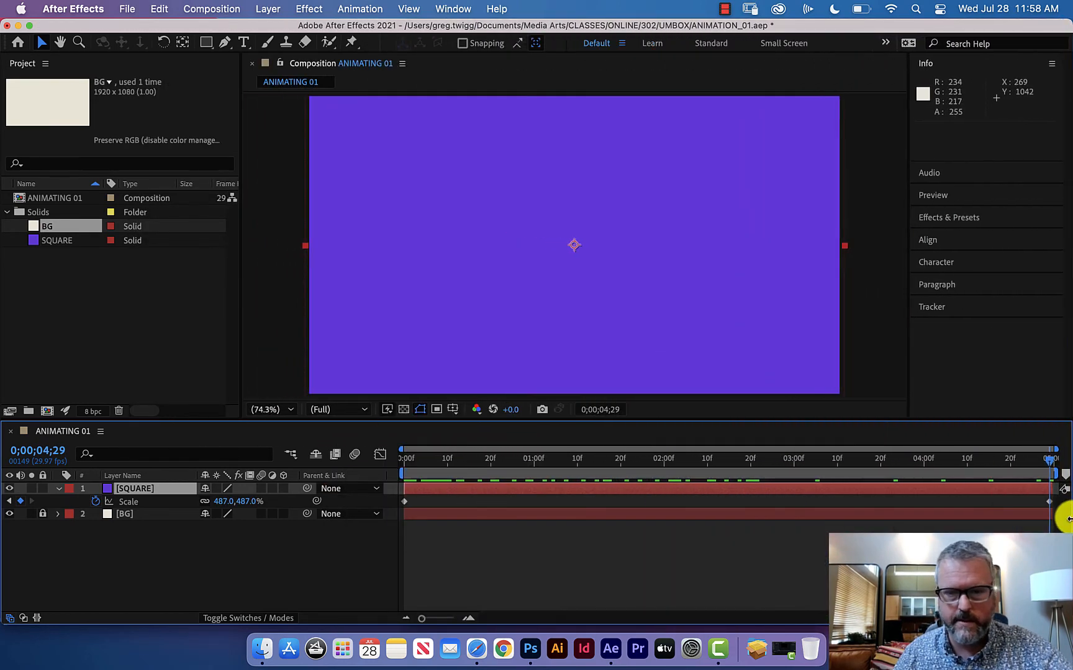
drag(1027, 461, 430, 459)
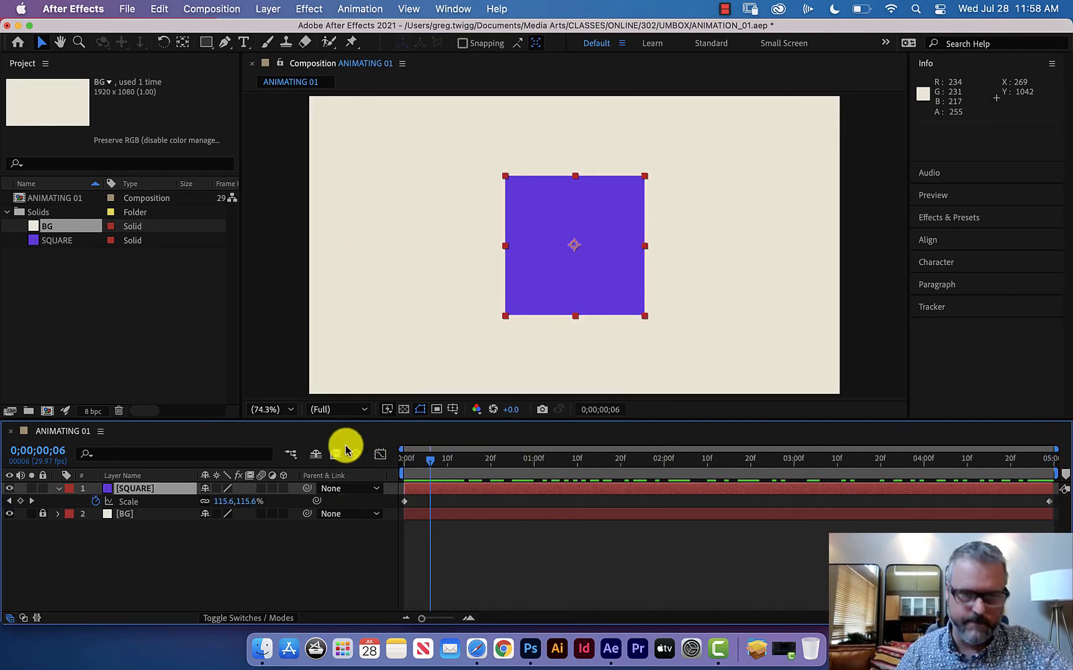
key(Home)
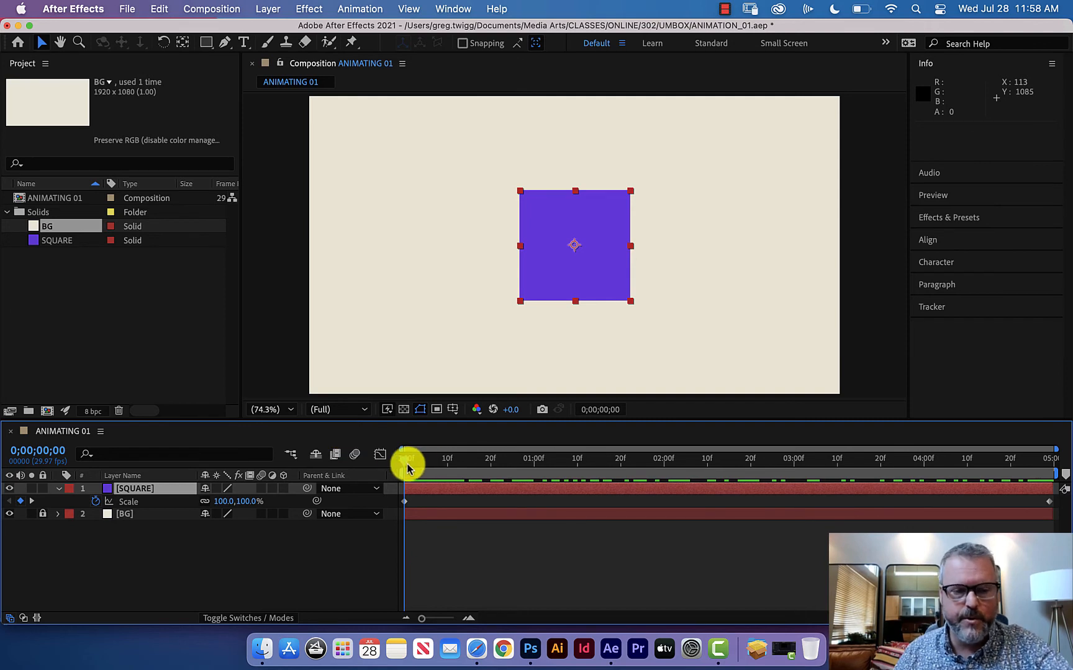
- Try a Scale of 11.9% at 0;00;01;00, undo the added keyframe, and return to 0;00;00;00
drag(403, 464, 532, 470)
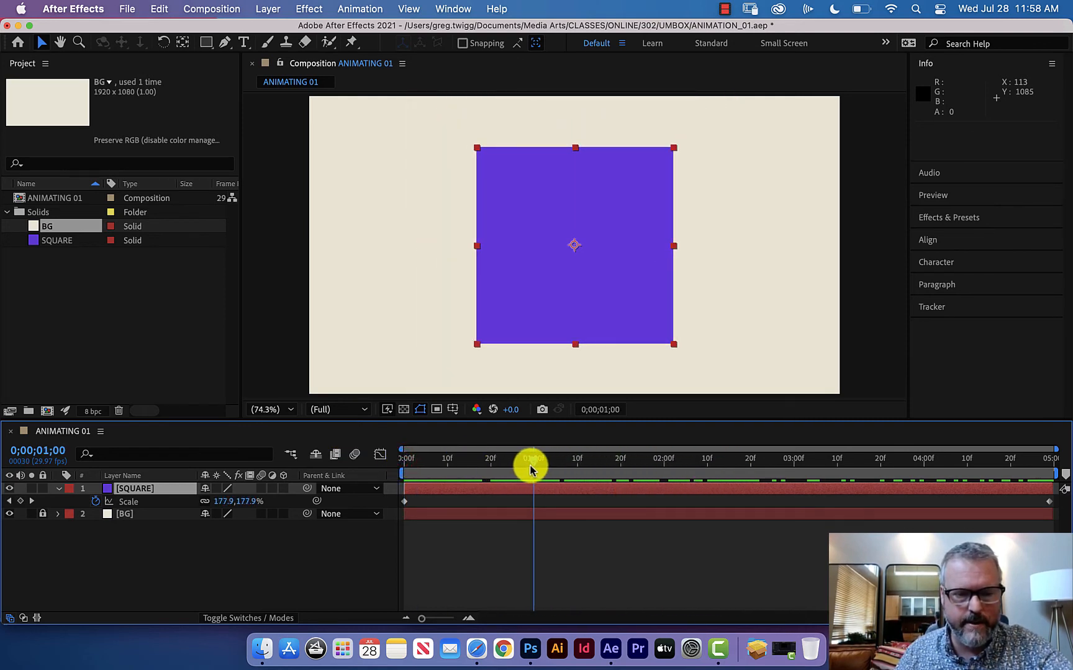
drag(218, 502, 103, 507)
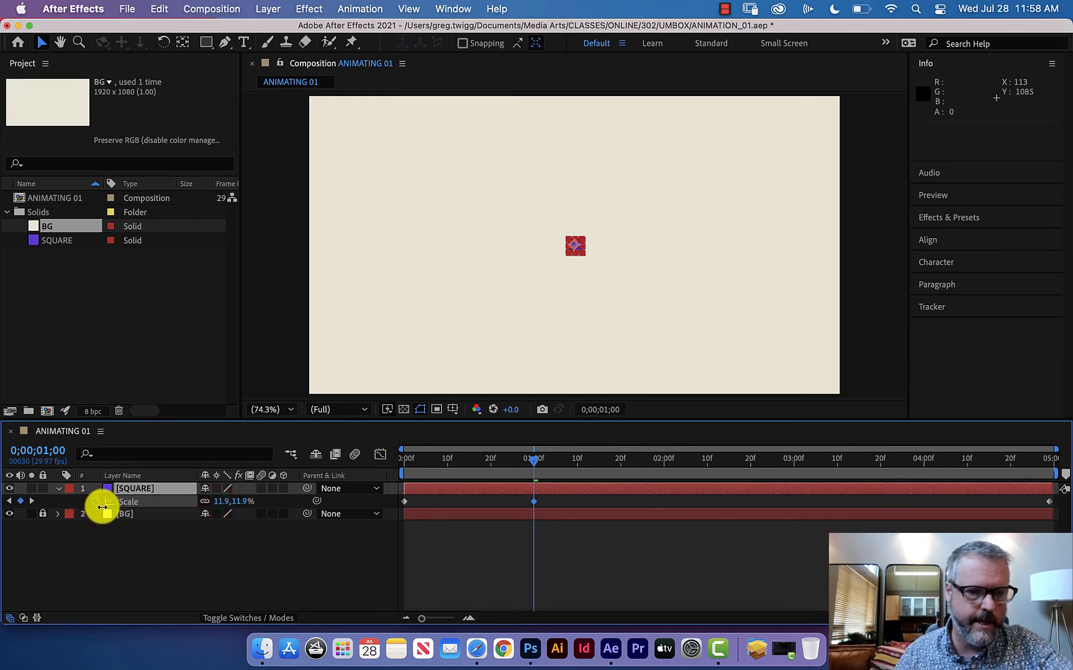
drag(535, 459, 341, 471)
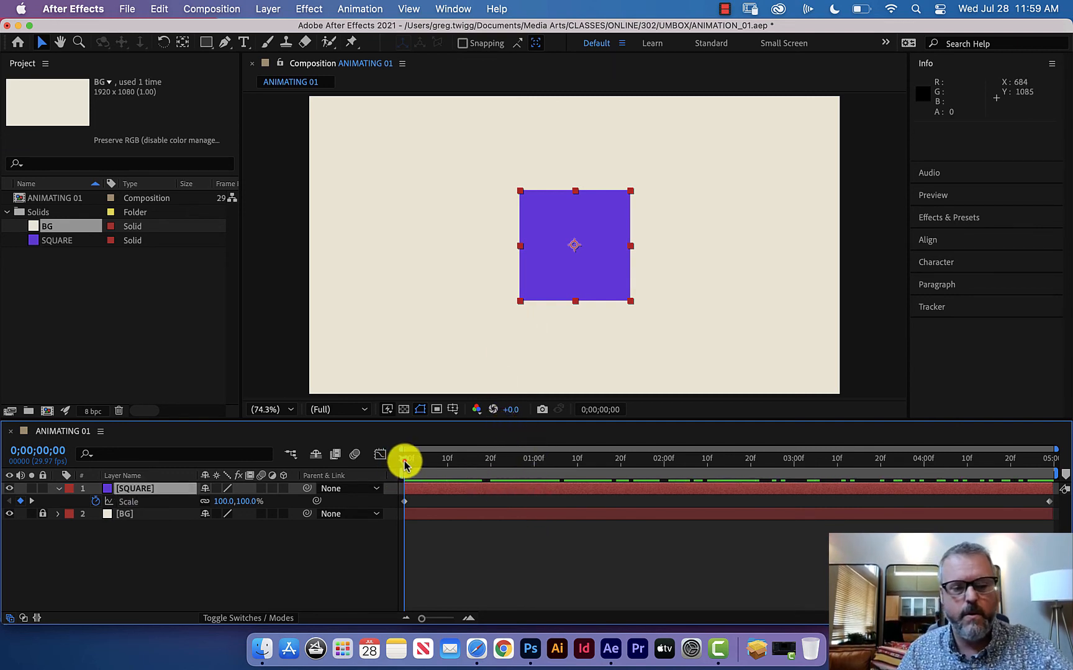
drag(404, 462, 253, 464)
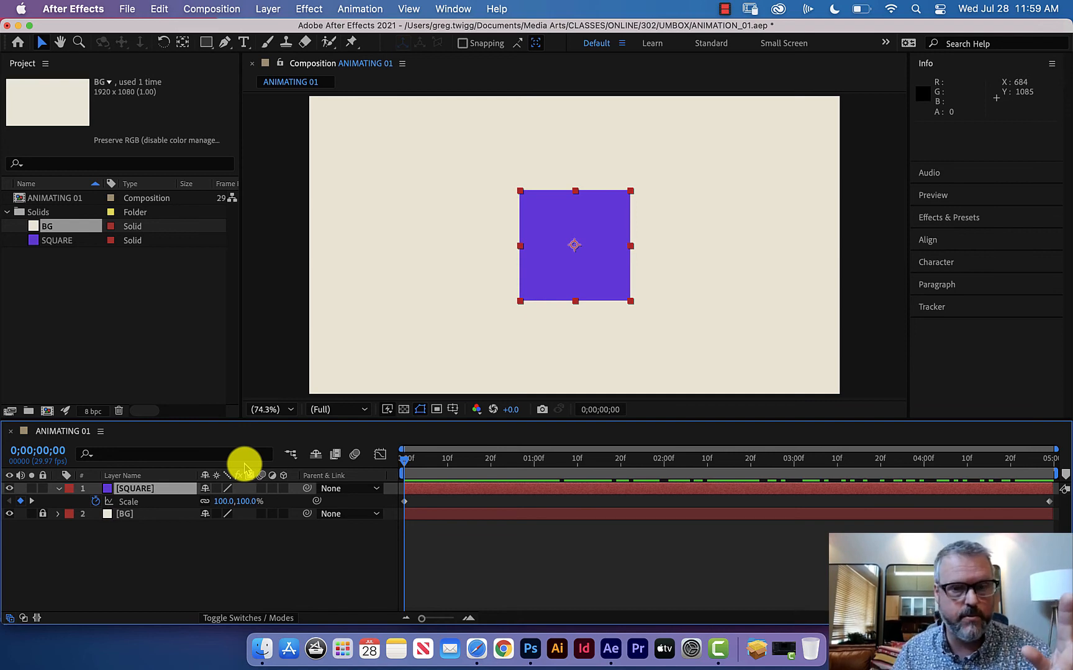
- Look through the available preview options, and play and stop a preview of the square's scale animation
click(978, 194)
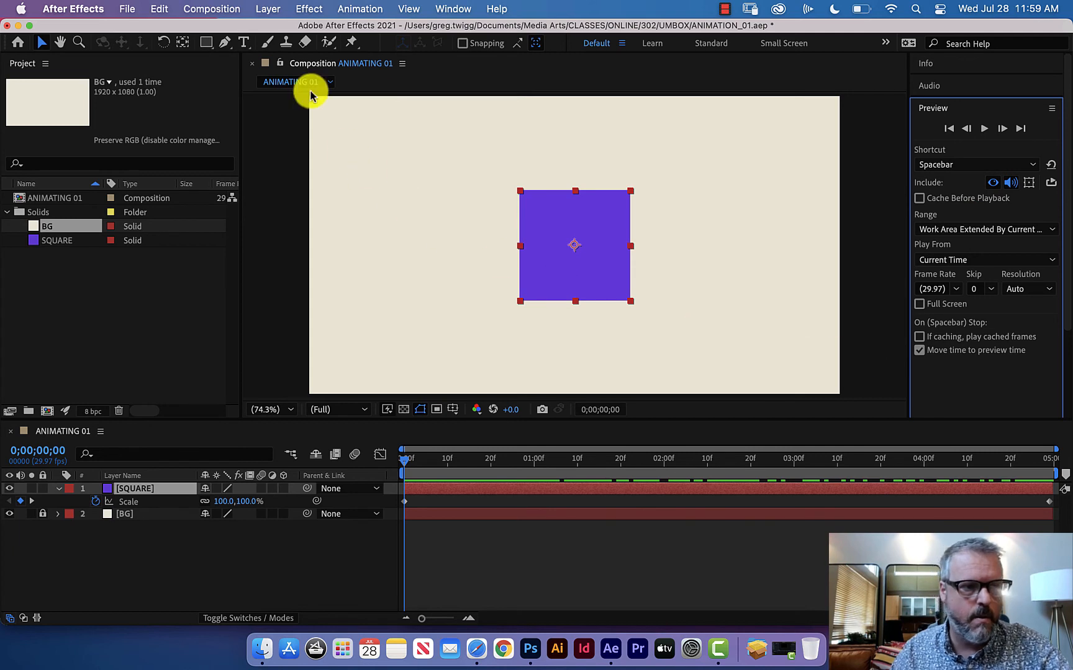
click(209, 7)
mouse_move(225, 192)
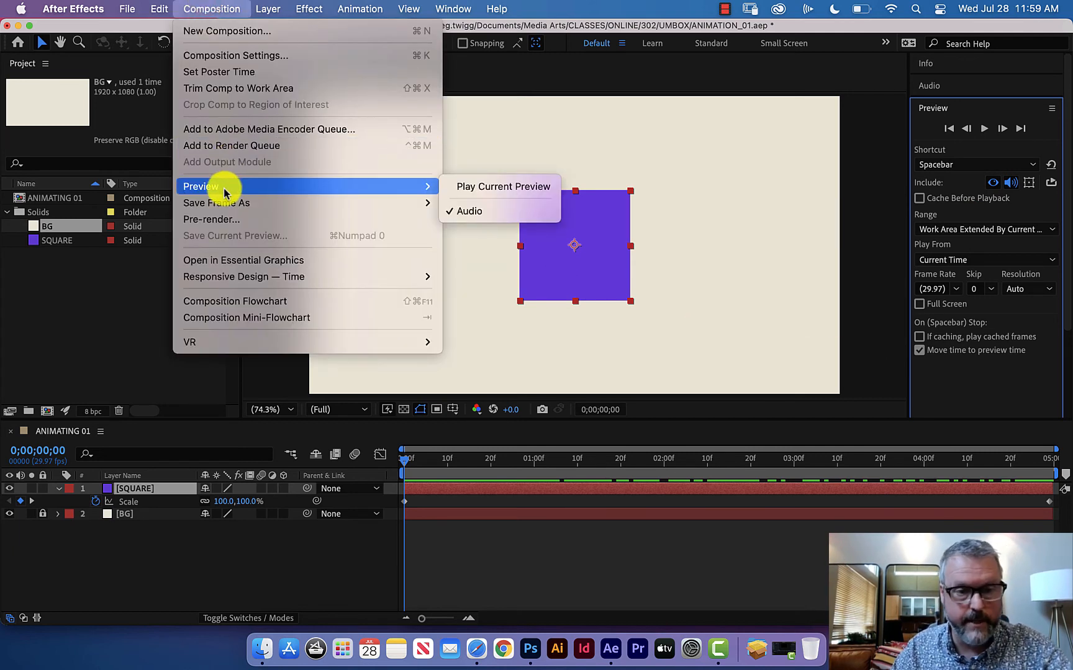
click(215, 8)
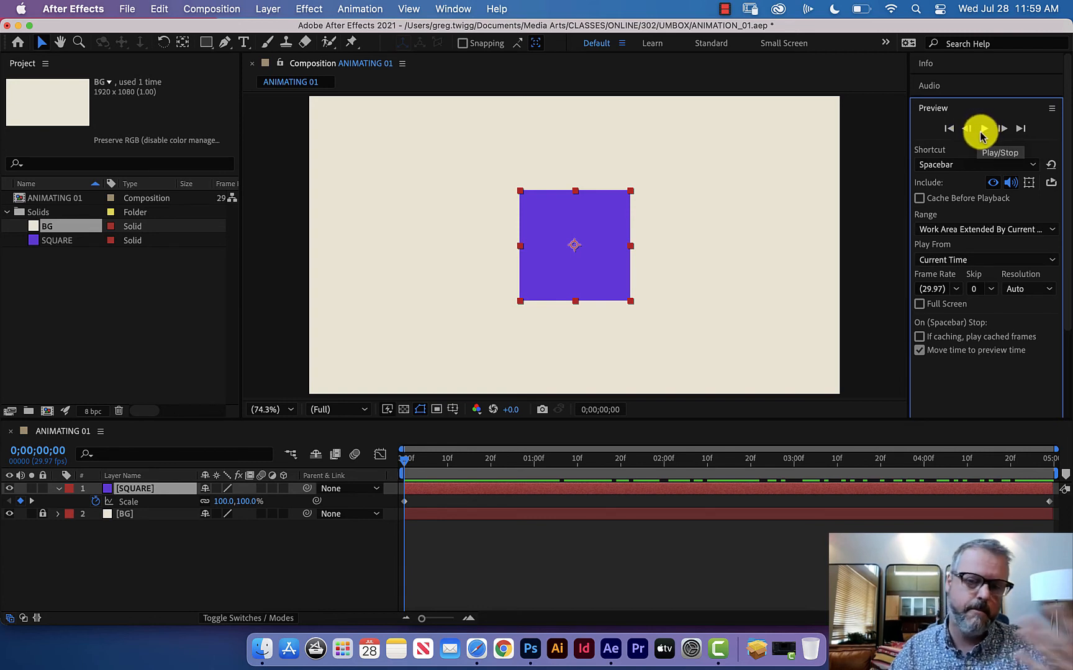
key(space)
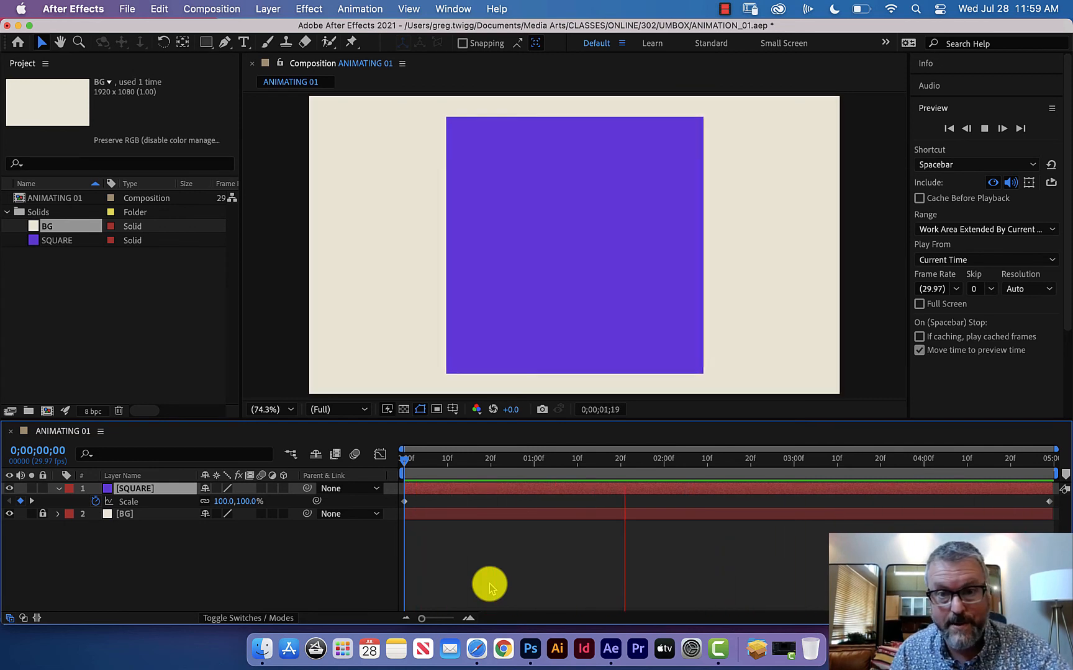
key(space)
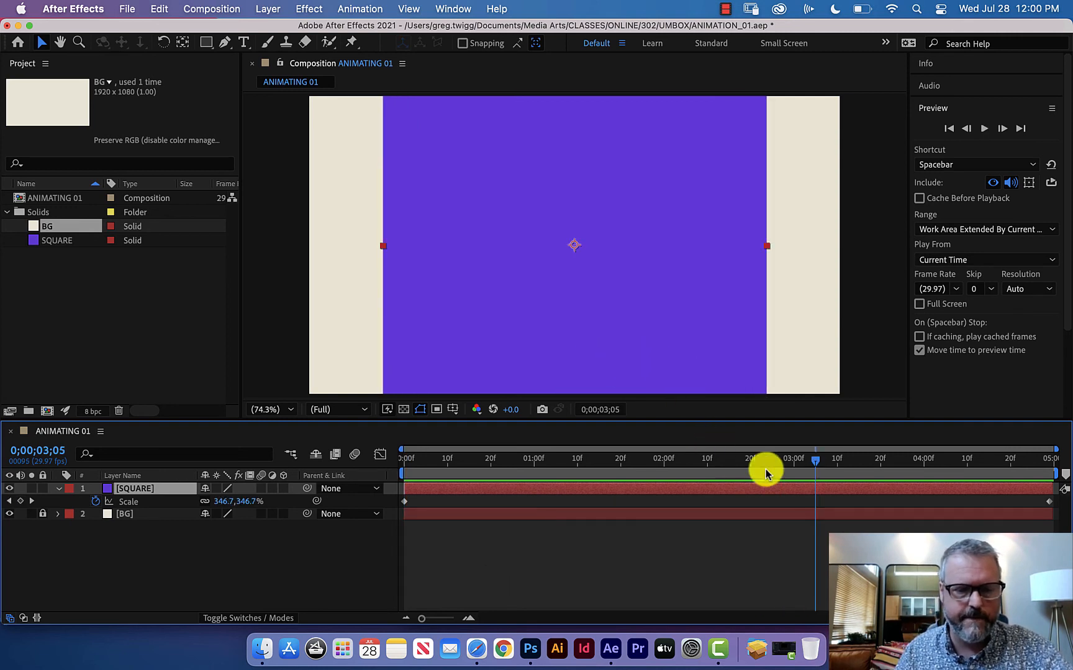
- Set the square's Scale at 0;00;04;29 to 518%, and compare the first and last frames
click(1049, 459)
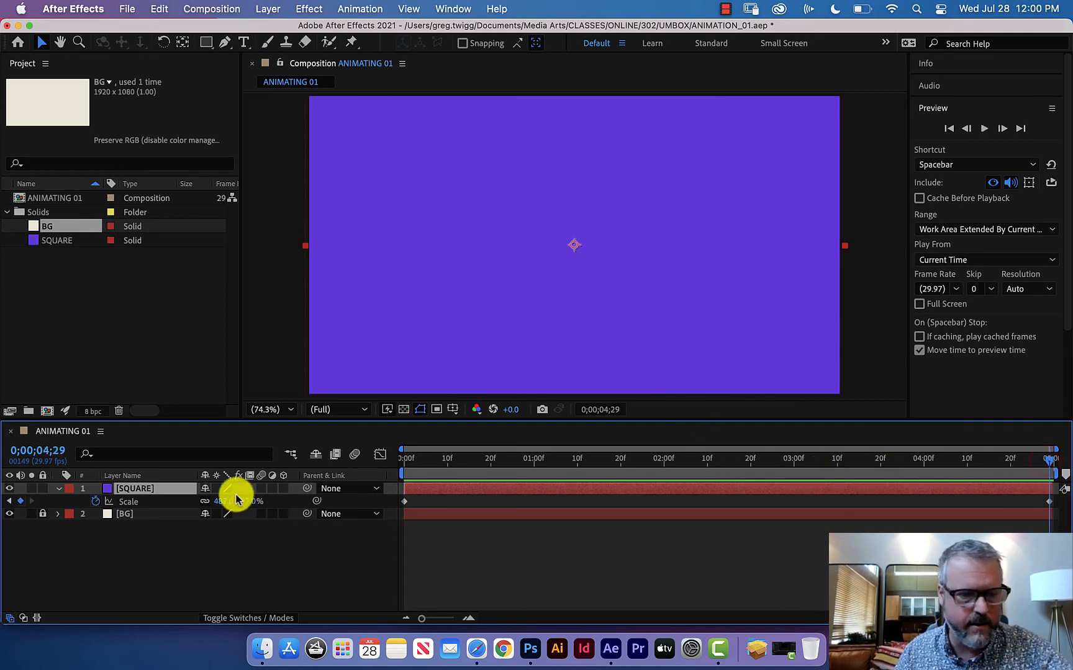
drag(242, 501, 264, 498)
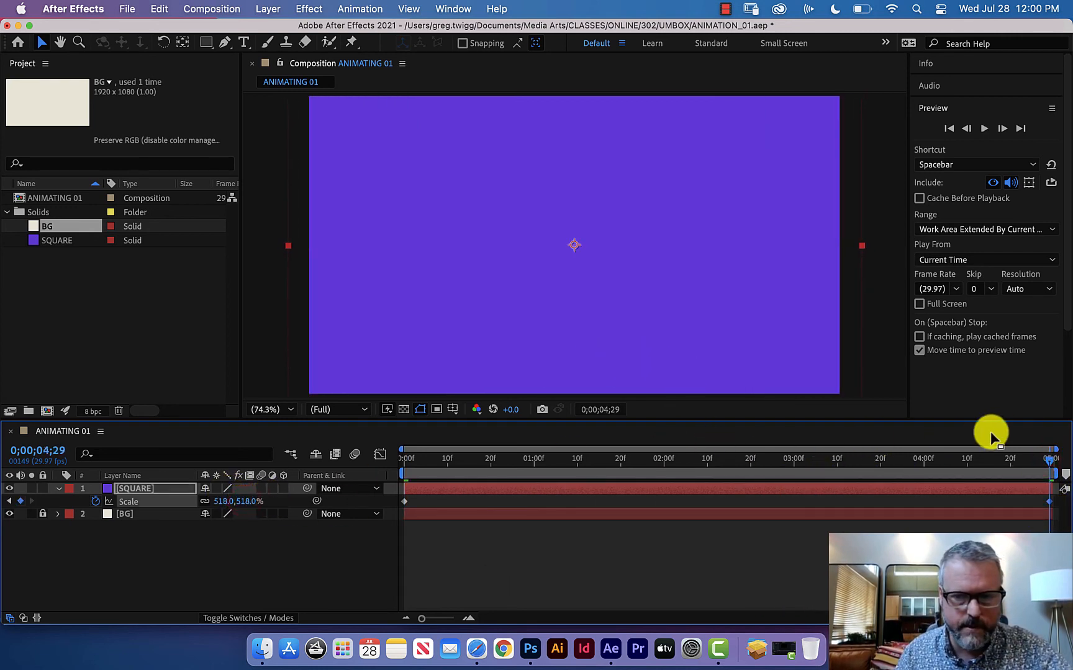
click(405, 458)
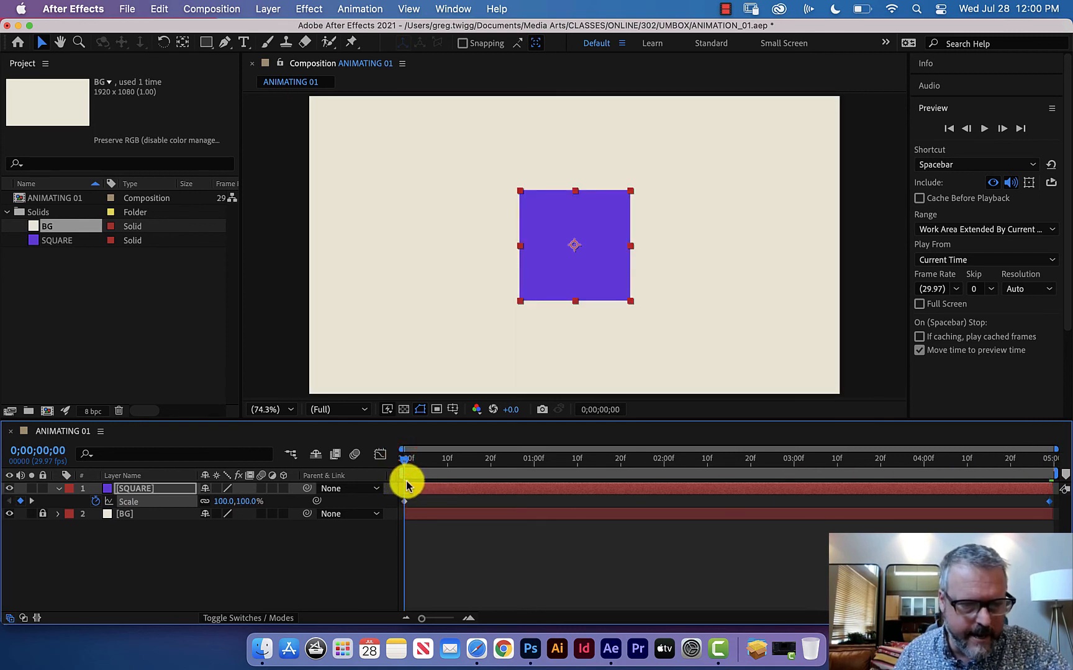
click(1049, 460)
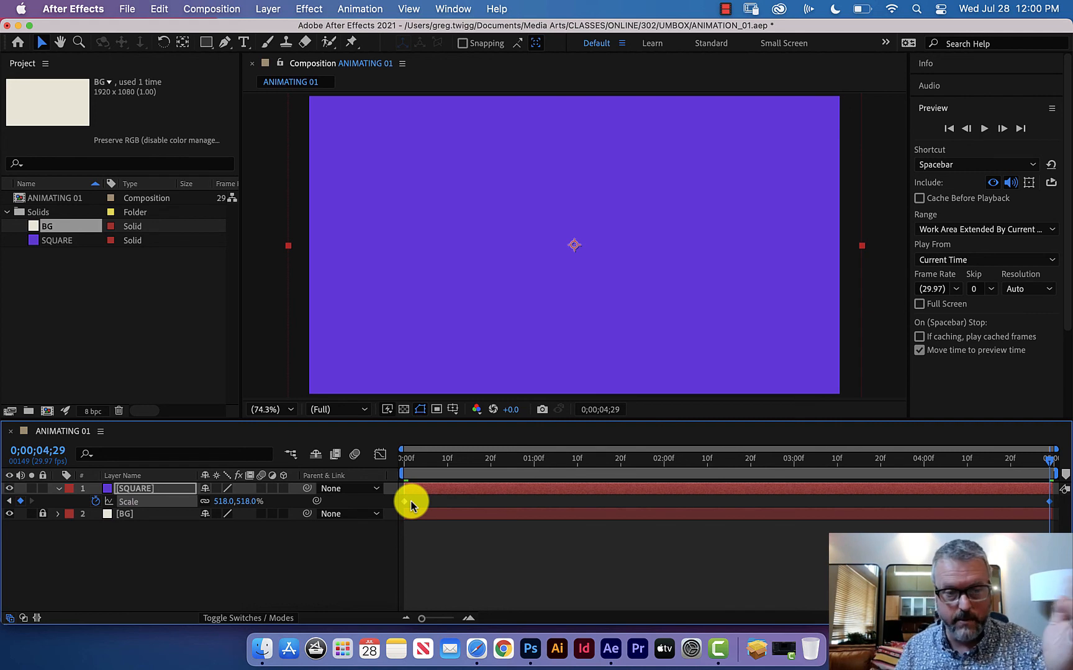
- Preview the scale animation, return to 0;00;00;00, and remove all the SQUARE layer's Scale keyframes by disabling its keyframing
key(space)
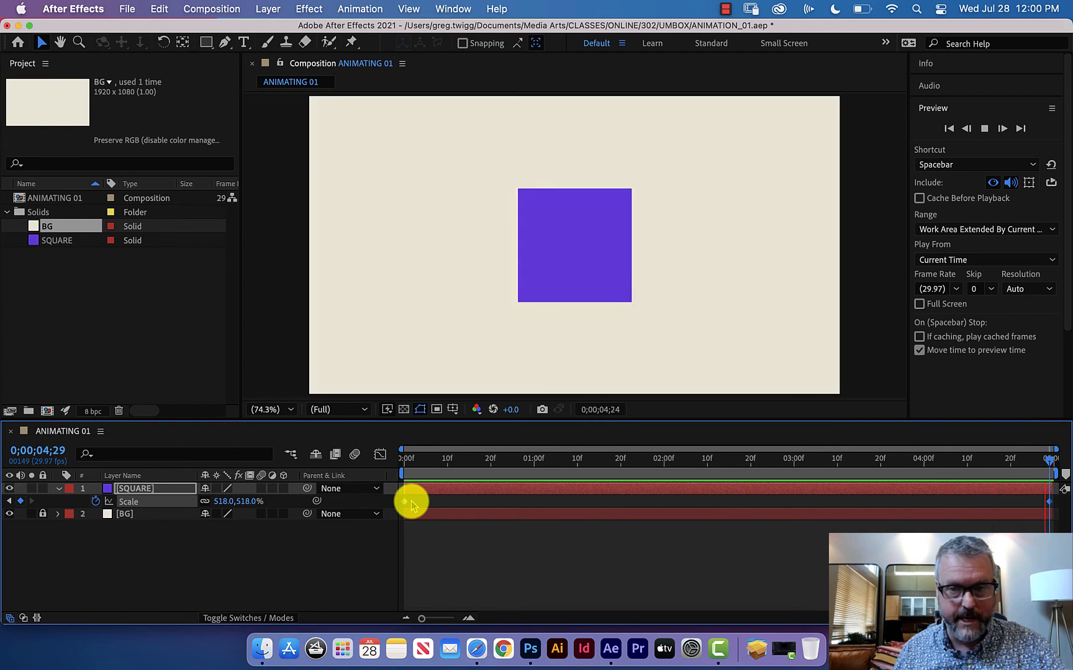
key(space)
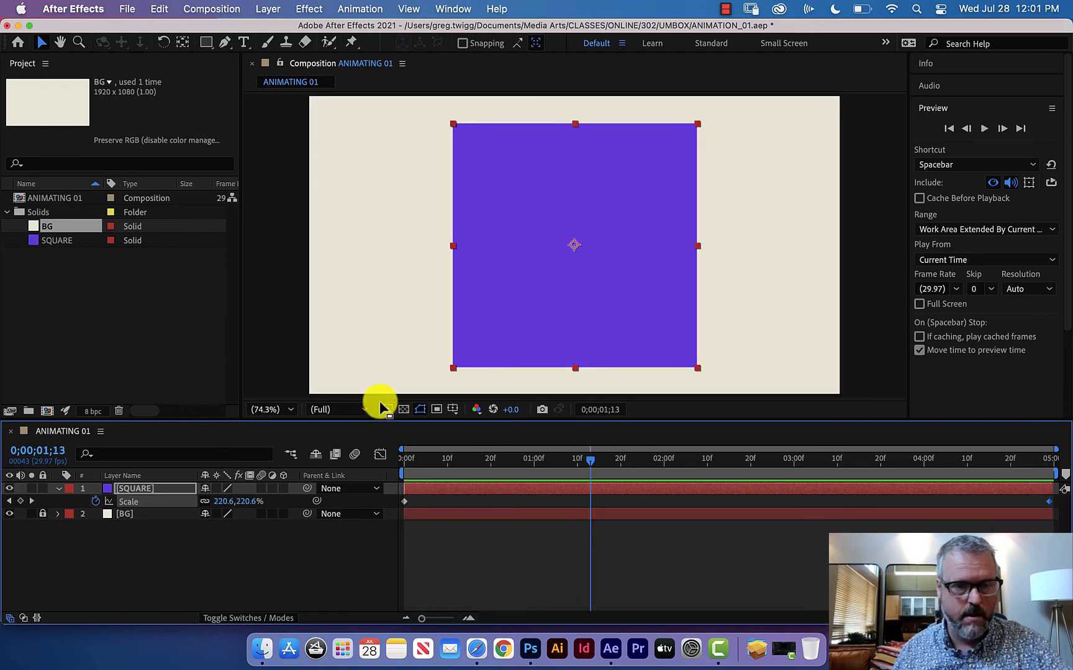
drag(428, 461, 366, 462)
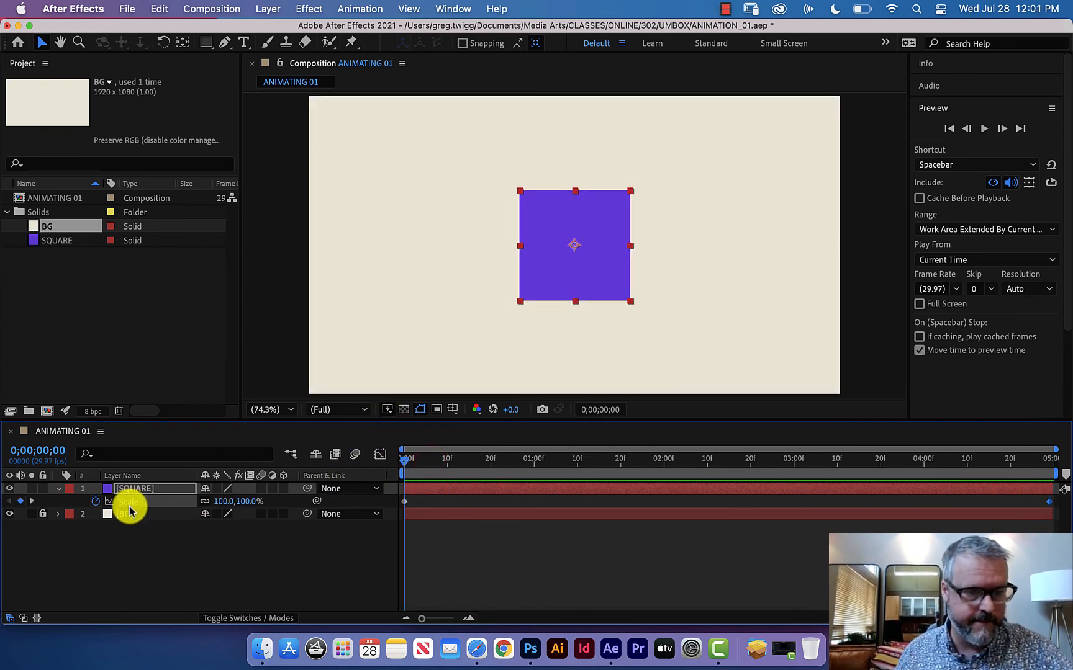
click(96, 503)
- Show only the SQUARE layer's Rotation and keyframe it from 0° at 0;00;00;00 to 180° at 0;00;04;29
key(r)
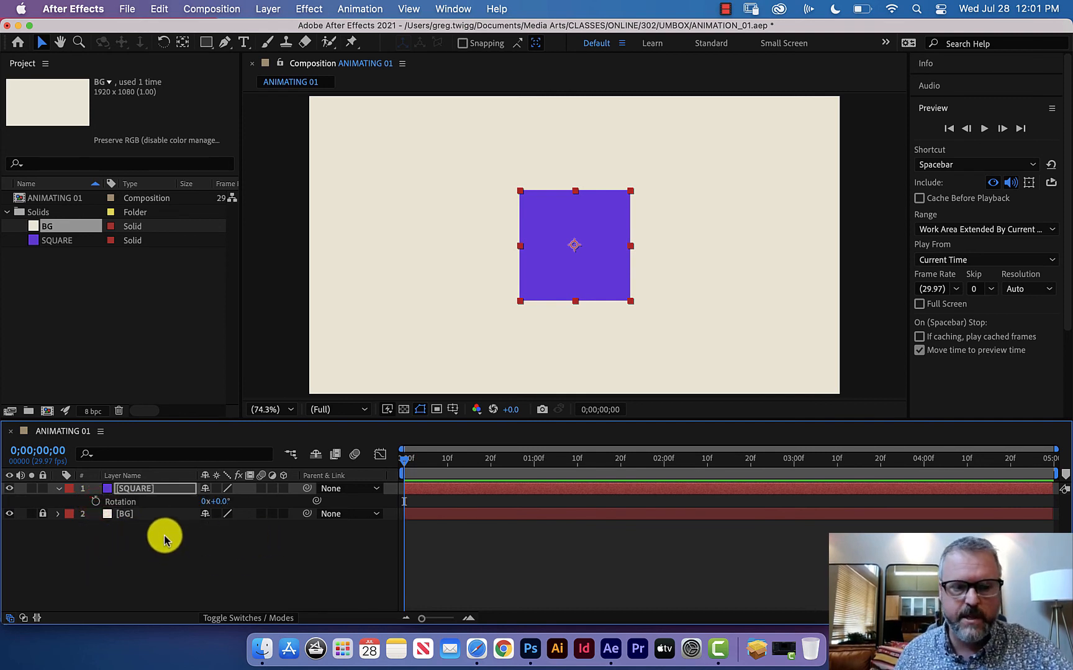
click(95, 502)
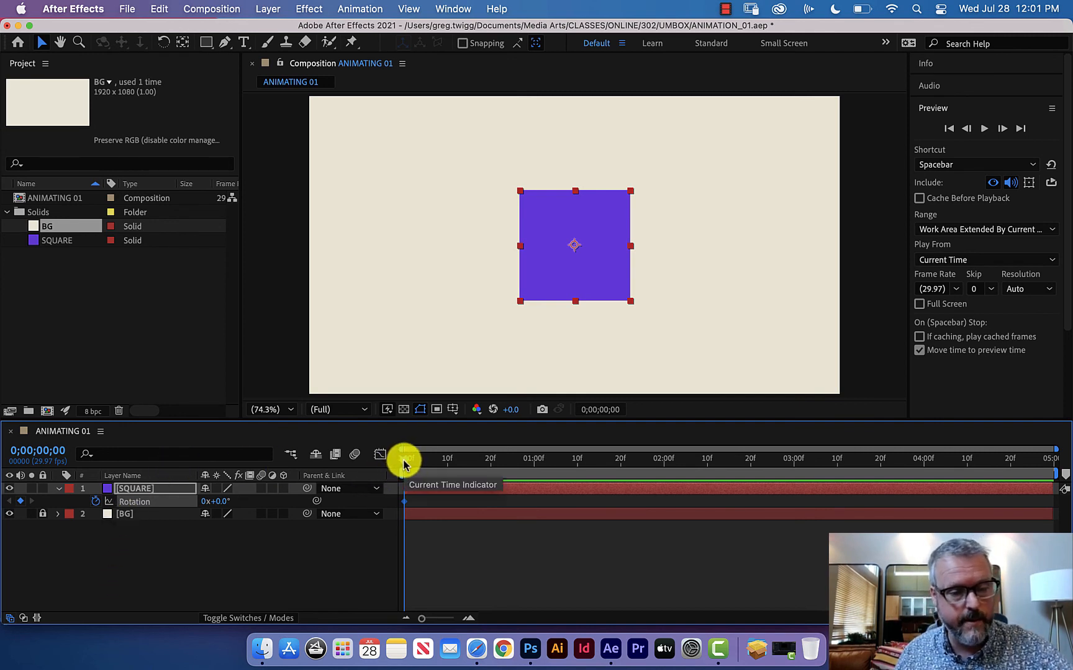
drag(404, 465, 1066, 470)
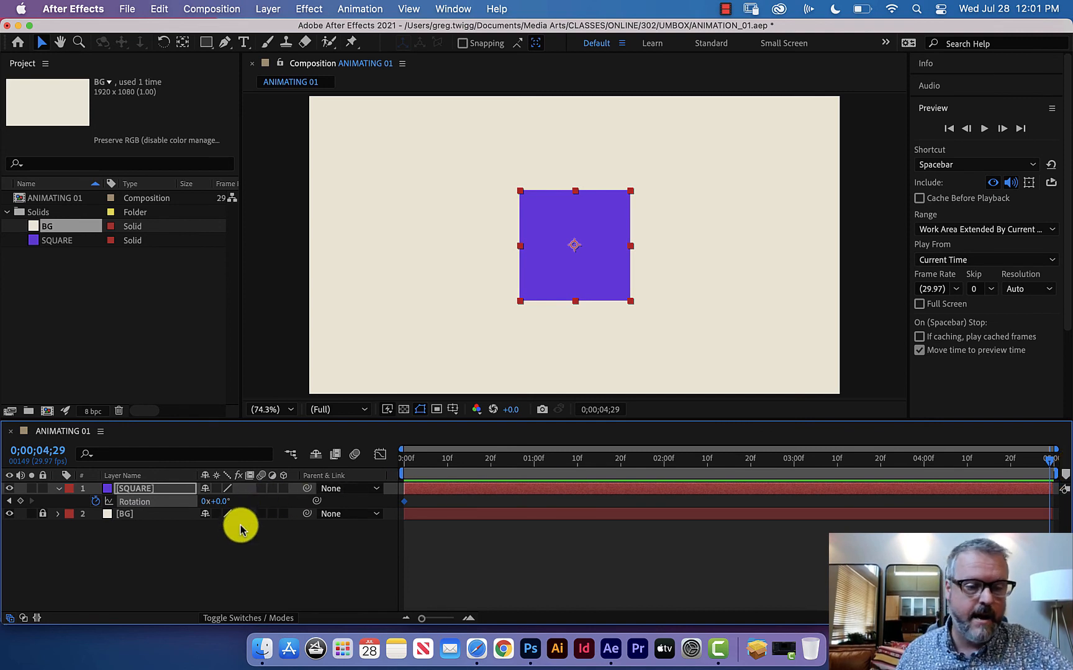
click(220, 503)
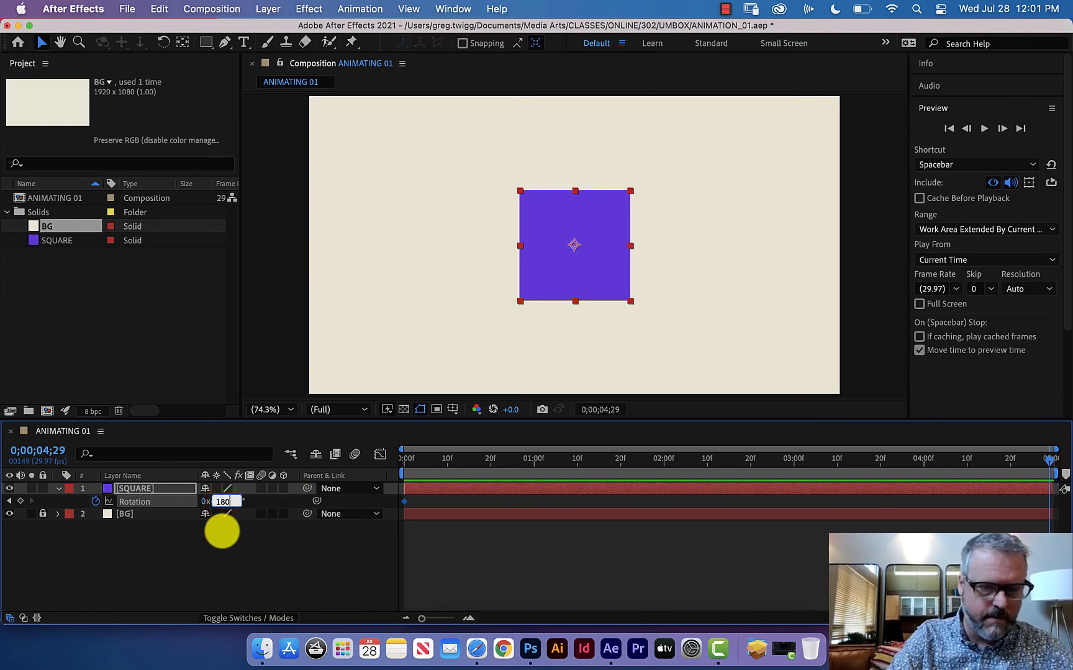
key(Return)
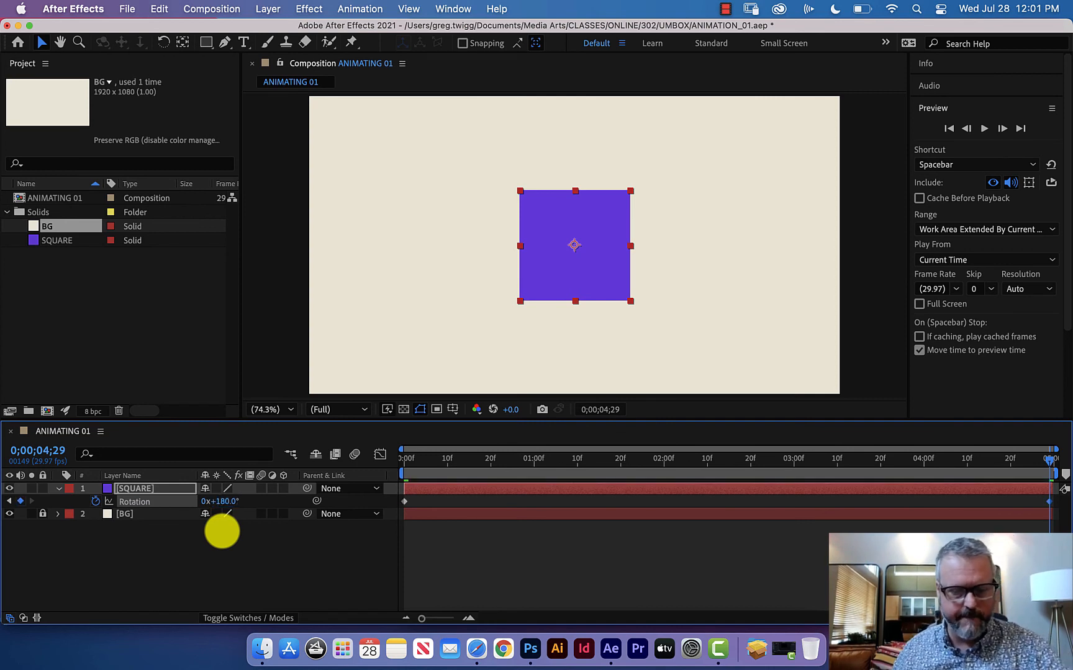
- Preview the square's rotation animation, stop playback and return to 0;00;00;00
key(space)
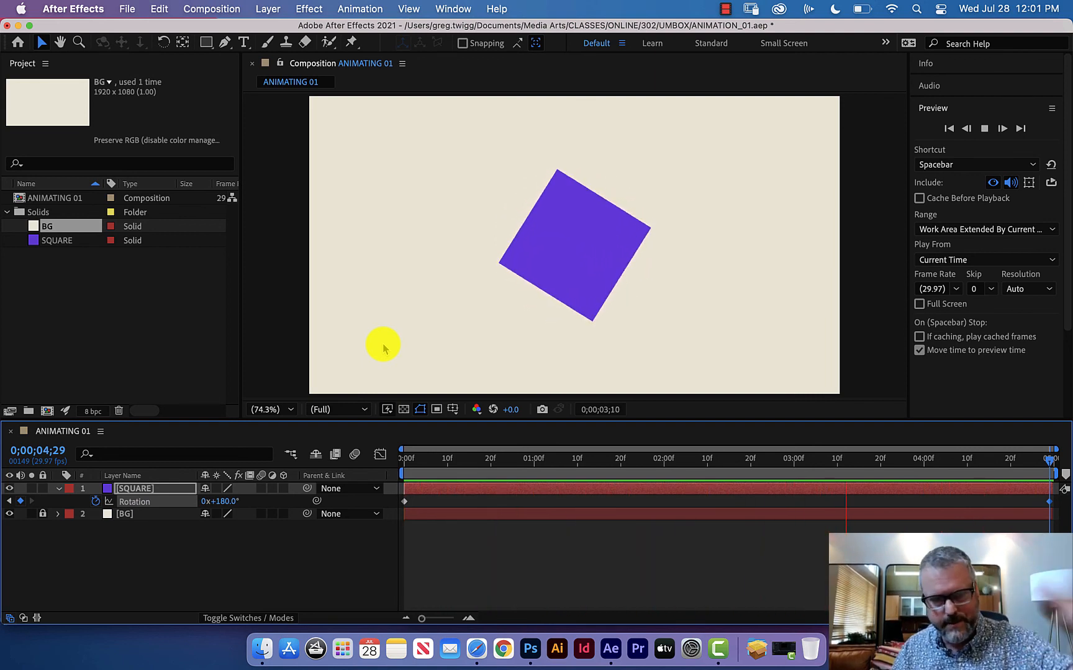
key(space)
click(406, 460)
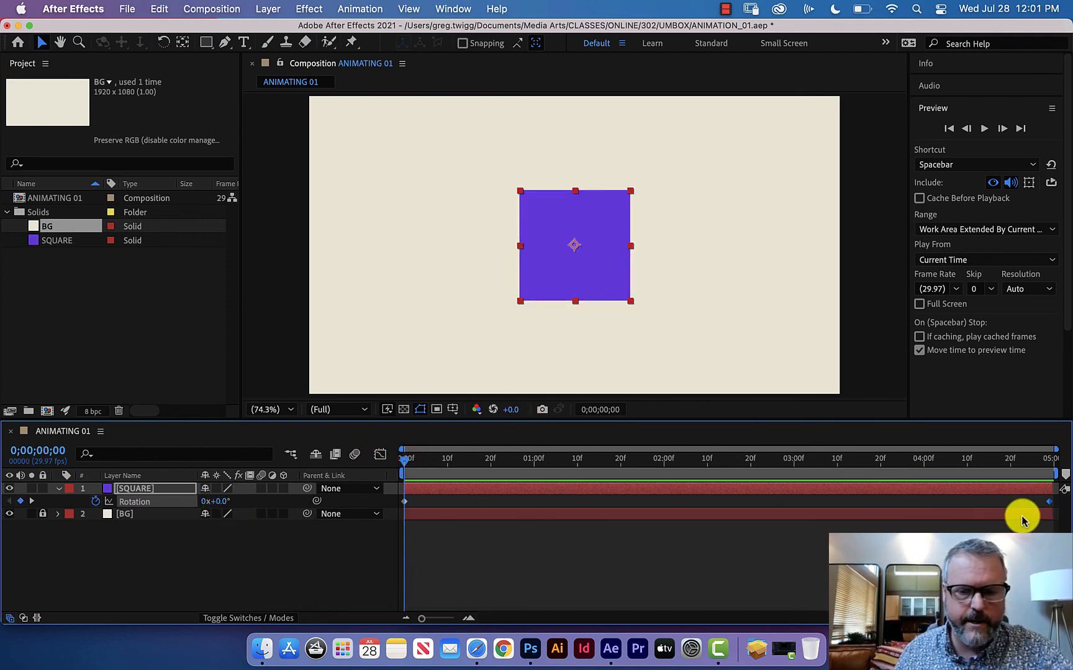
- Delete the SQUARE layer's last Rotation keyframe and replace it with 3 full revolutions (3x+0.0°) at 0;00;04;29
click(1045, 506)
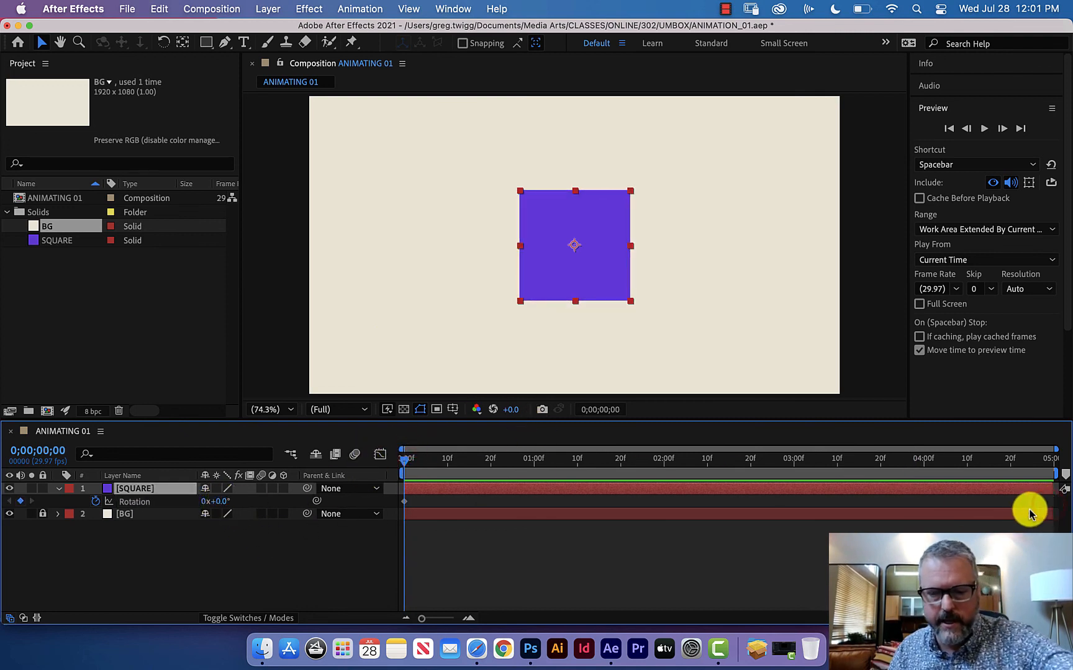
drag(1007, 461, 1066, 472)
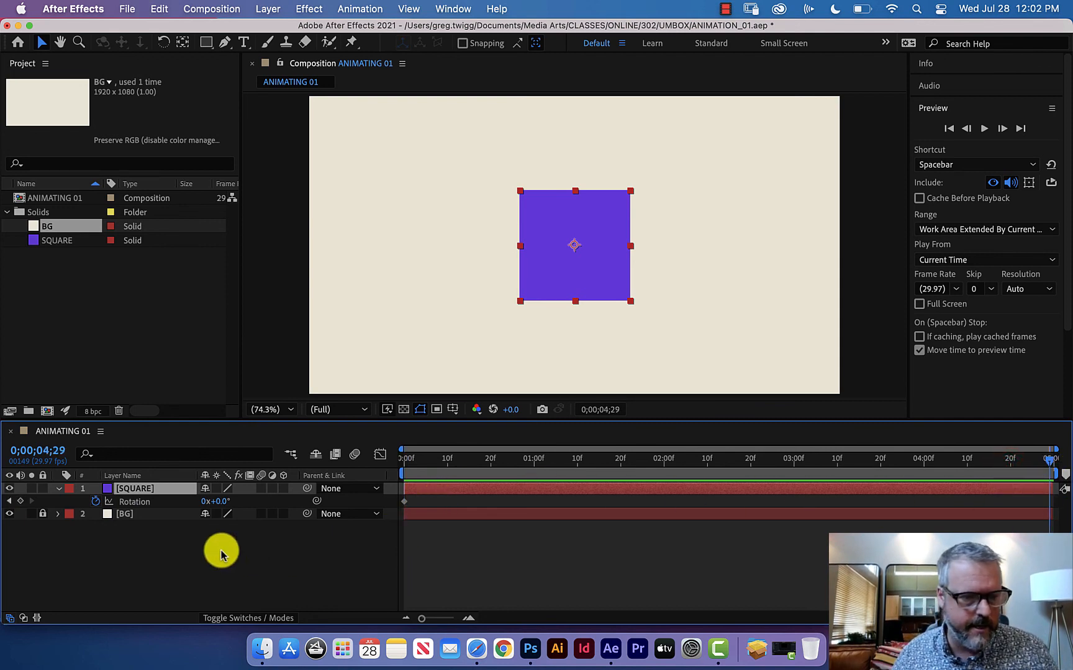
click(207, 503)
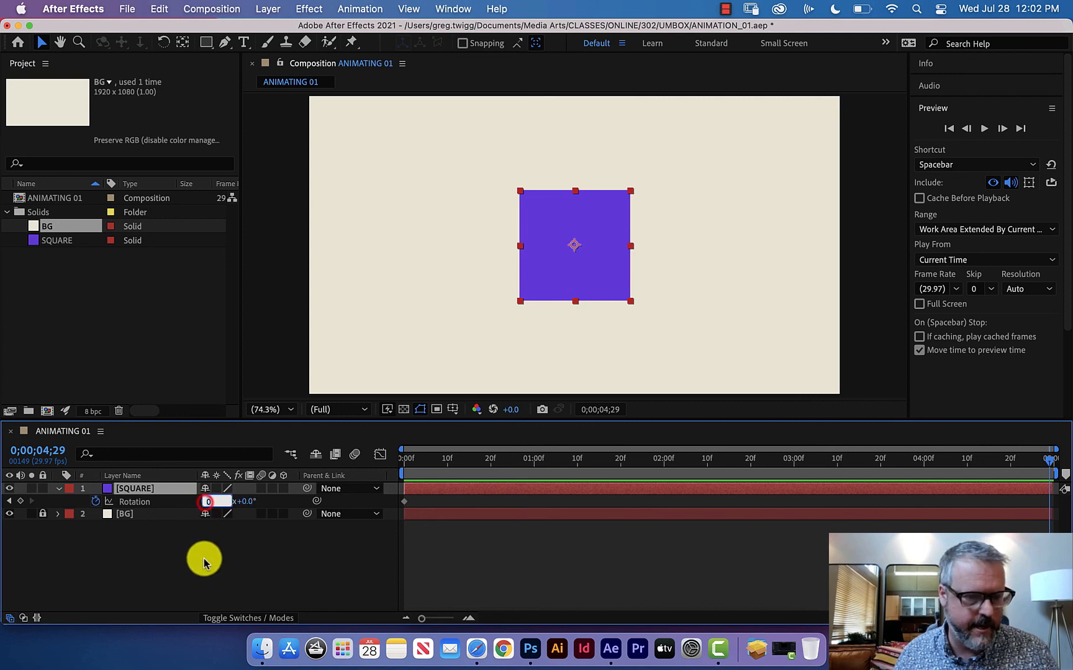
text(3)
key(Return)
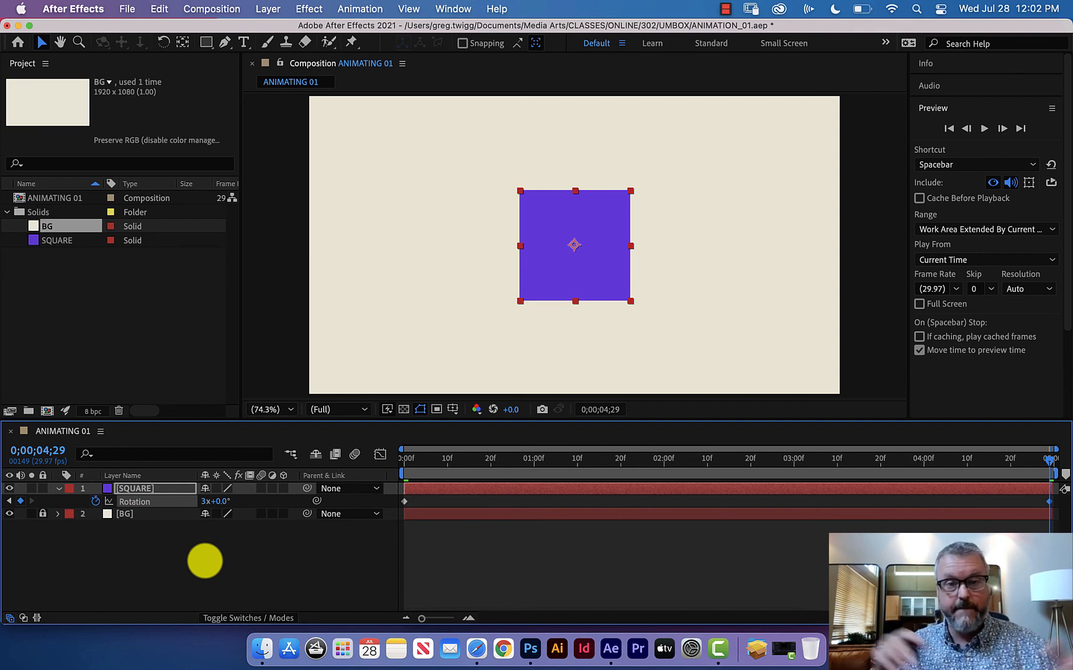
- Preview the spinning square, return to 0;00;00;00, and remove all the SQUARE layer's Rotation keyframes by disabling its keyframing
key(space)
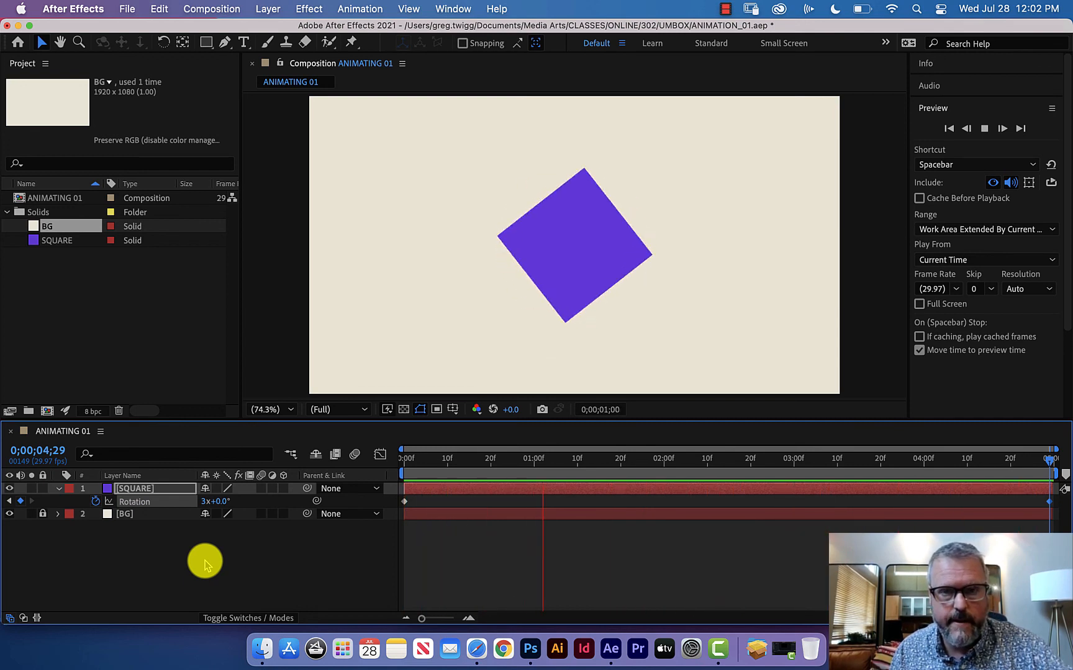
key(space)
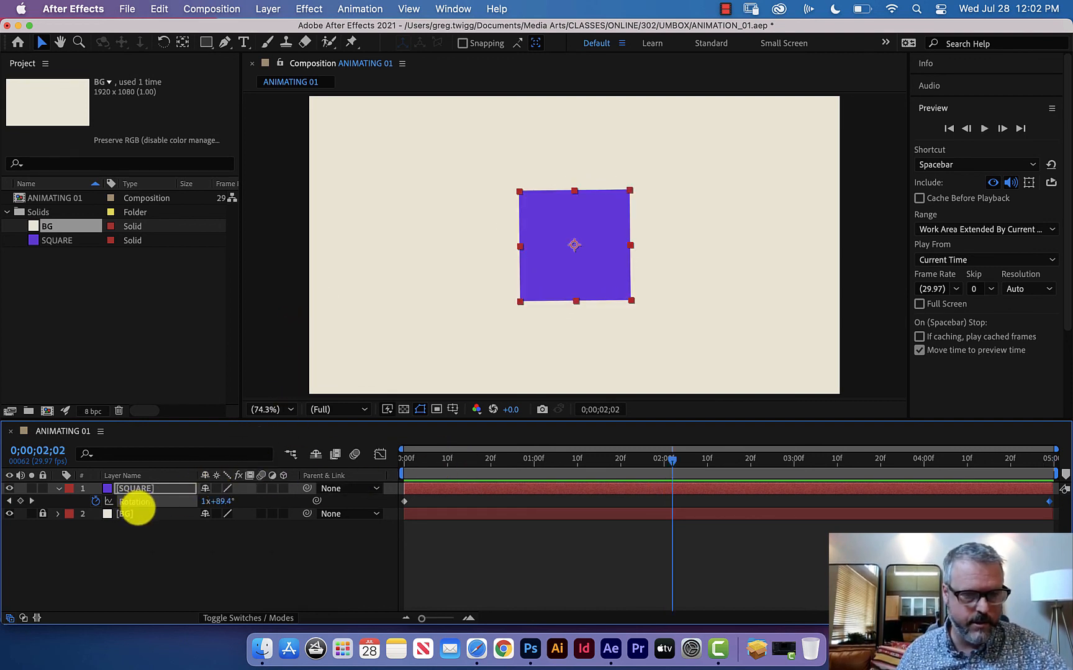
drag(419, 460, 353, 456)
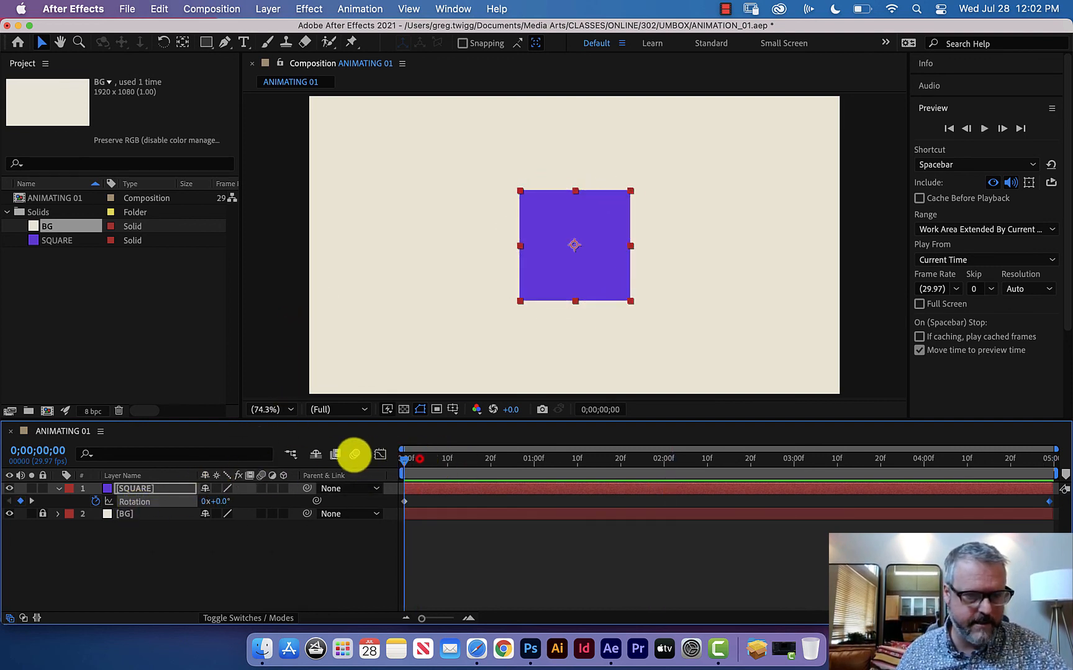
click(95, 501)
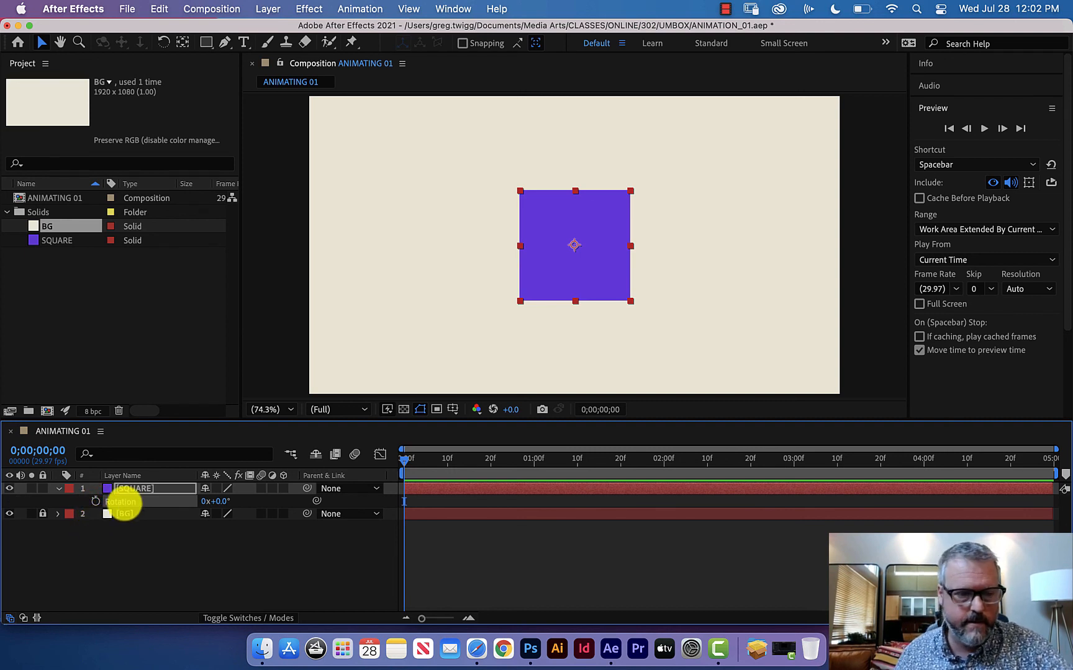
- Show only the SQUARE layer's Opacity and keyframe it from 100% at 0;00;00;00 to 0% at 0;00;02;15
key(t)
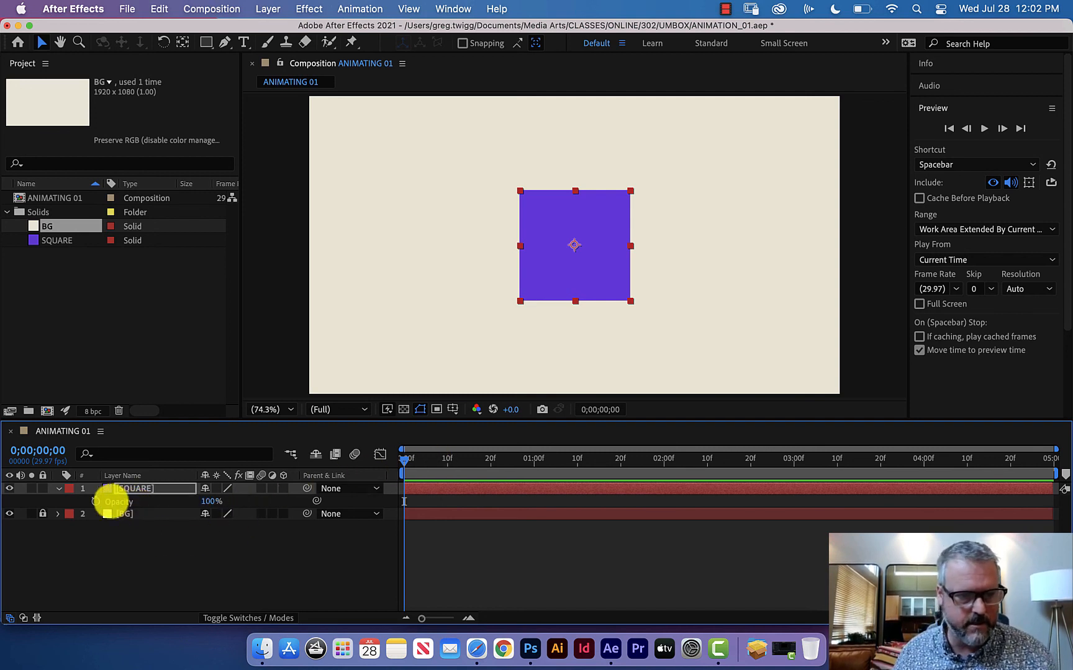
click(95, 501)
drag(407, 461, 729, 474)
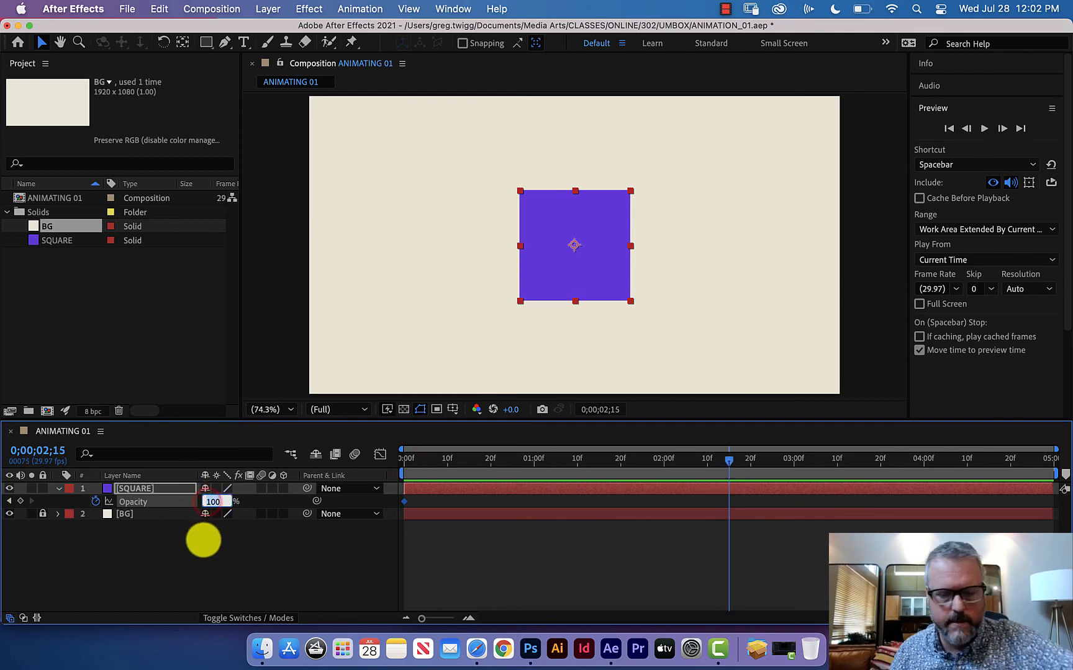
text(0)
key(Return)
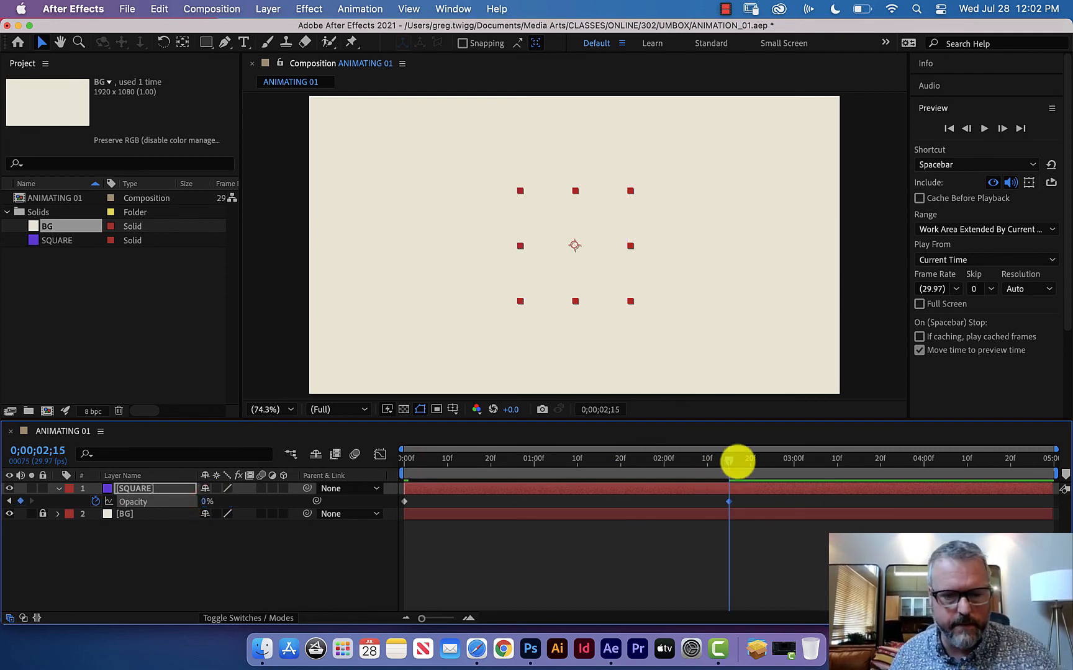
- Add an Opacity keyframe of 100% at 0;00;04;29 on the SQUARE layer, and play and stop a preview of the fade
drag(730, 461, 1065, 481)
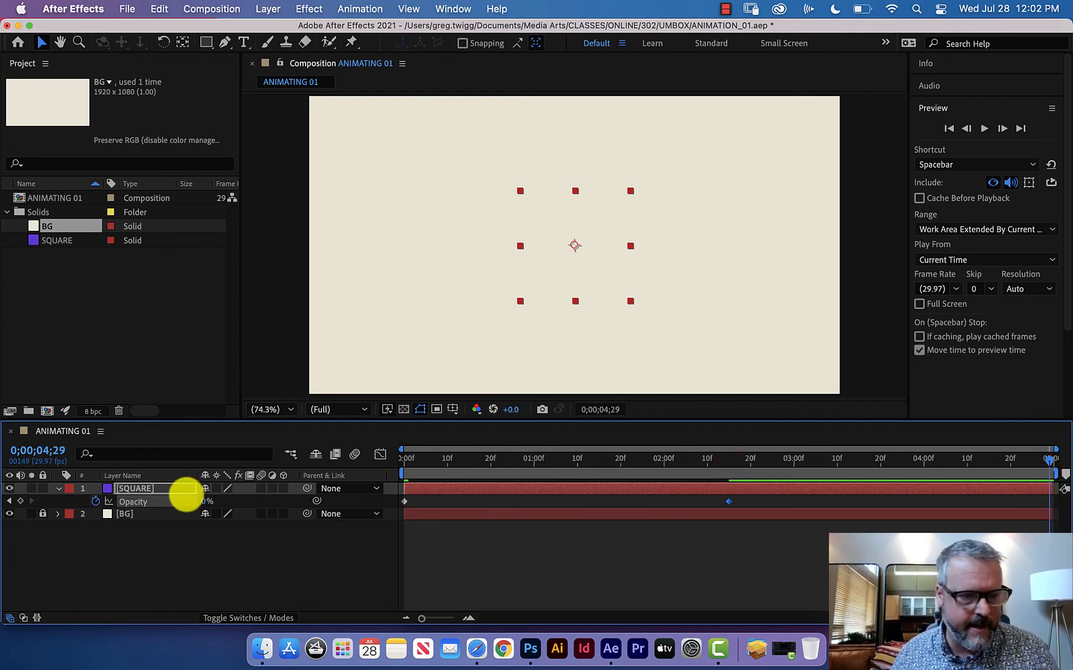
click(205, 502)
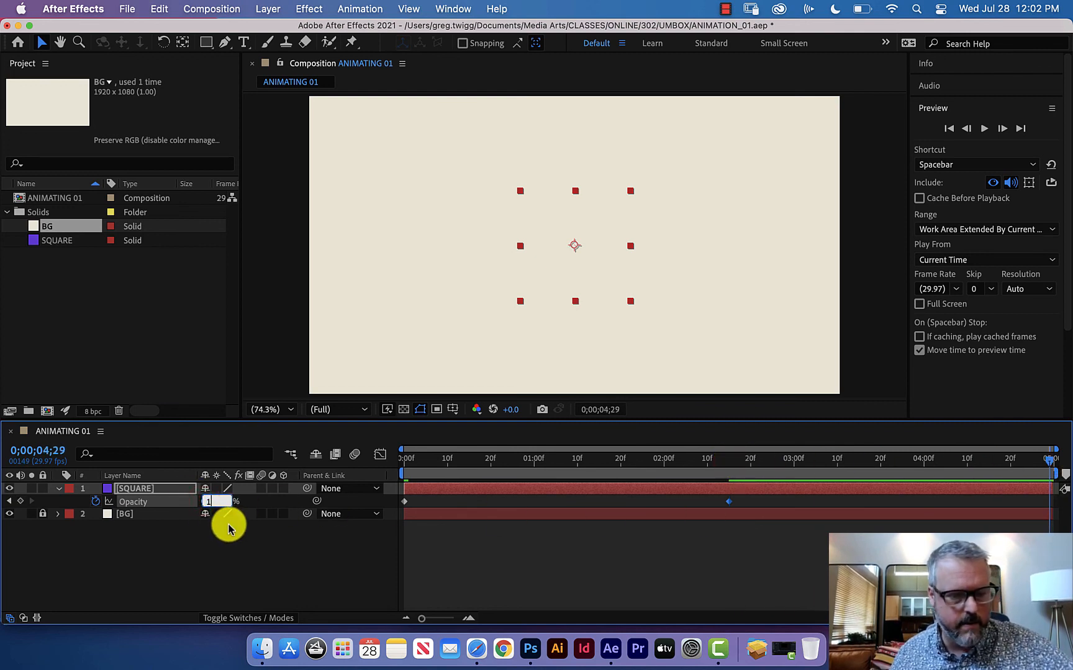
text(100)
key(Return)
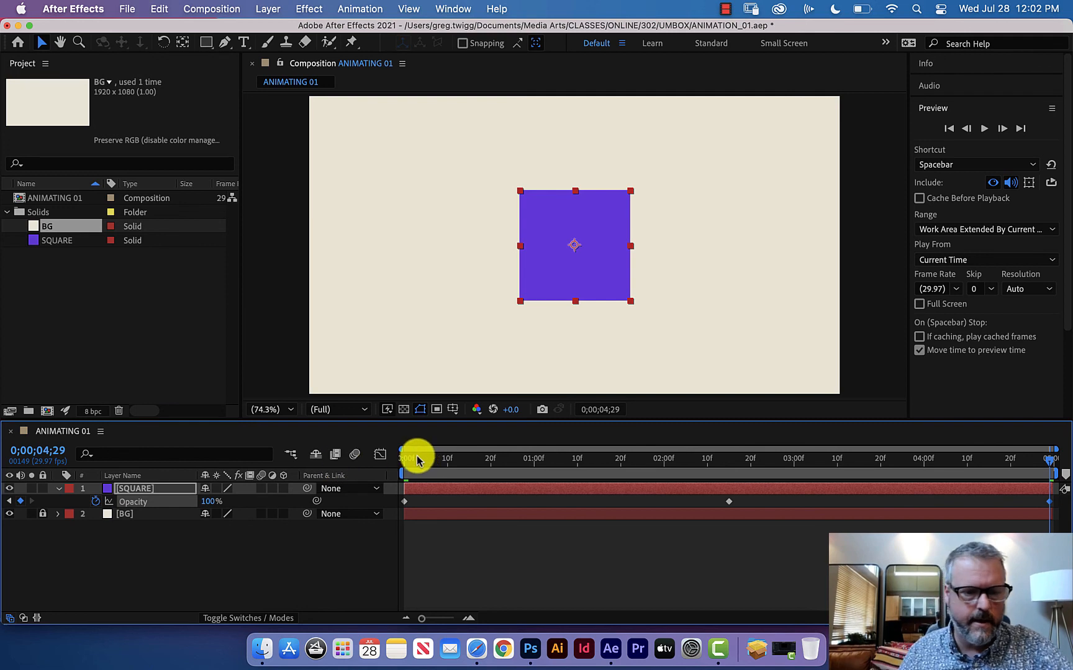
key(space)
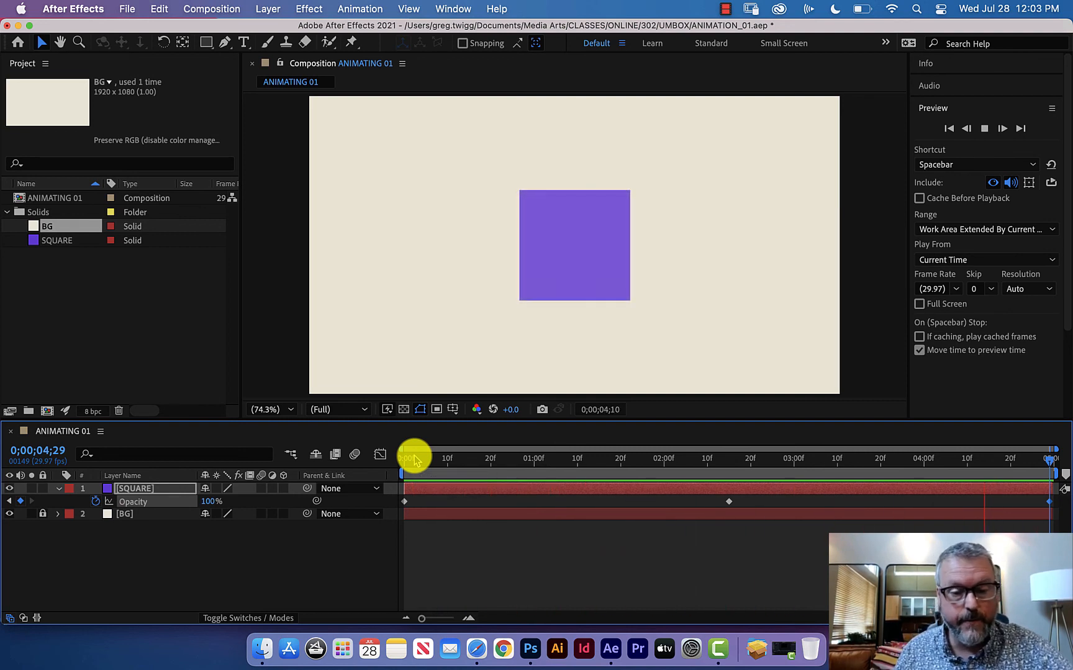
key(space)
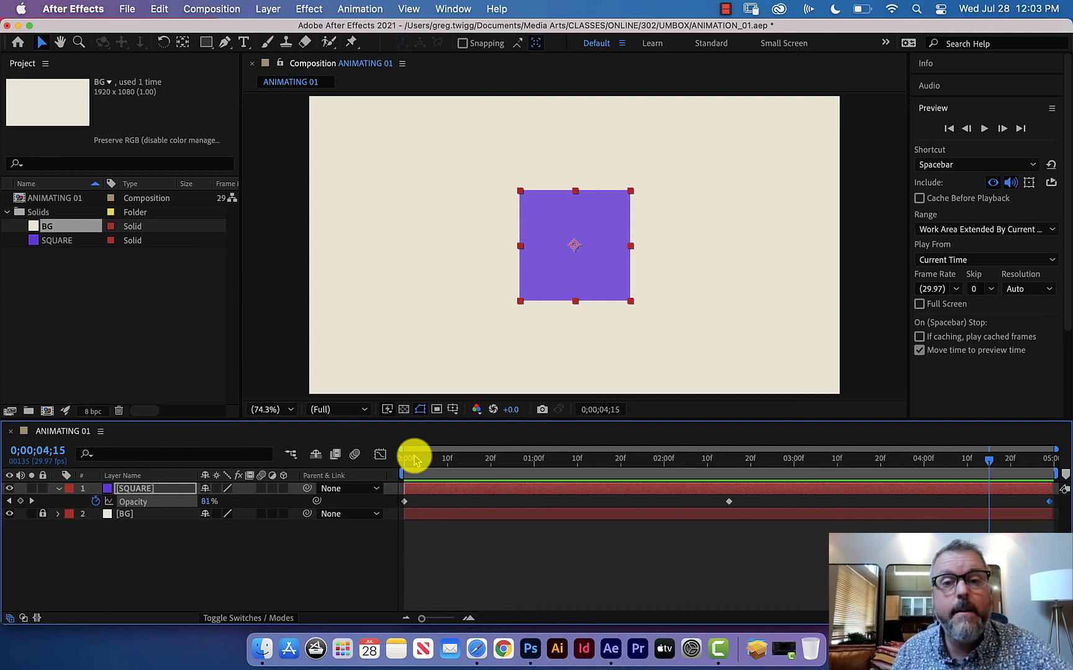